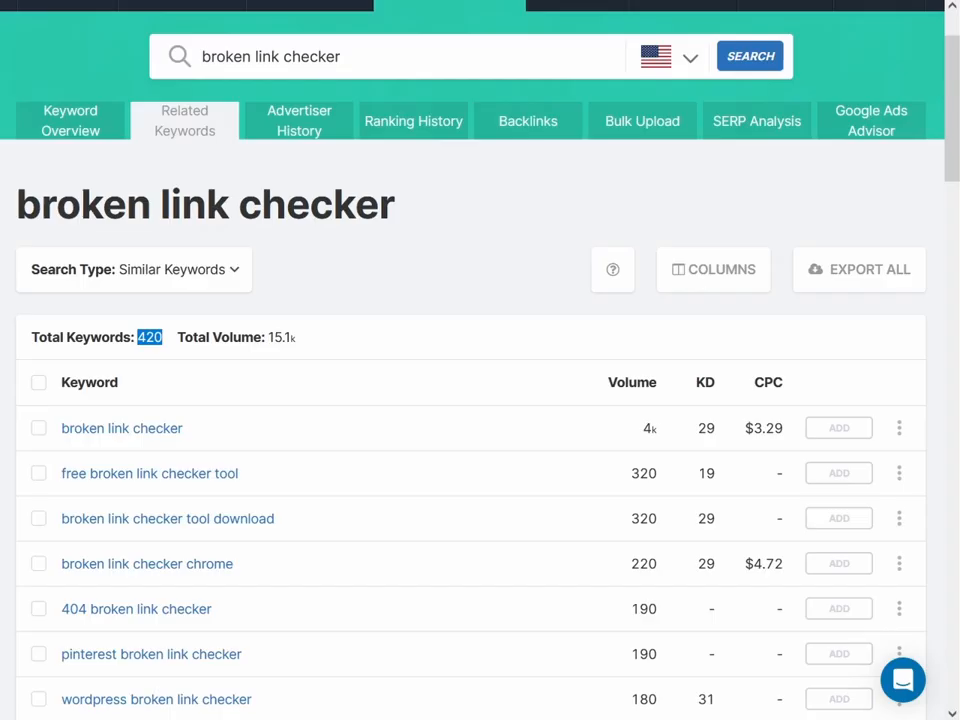
Switch to the Keywords Filter and Match Type Tool and review the copied keyword column in the broken link Excel export
click(369, 58)
drag(369, 58, 171, 50)
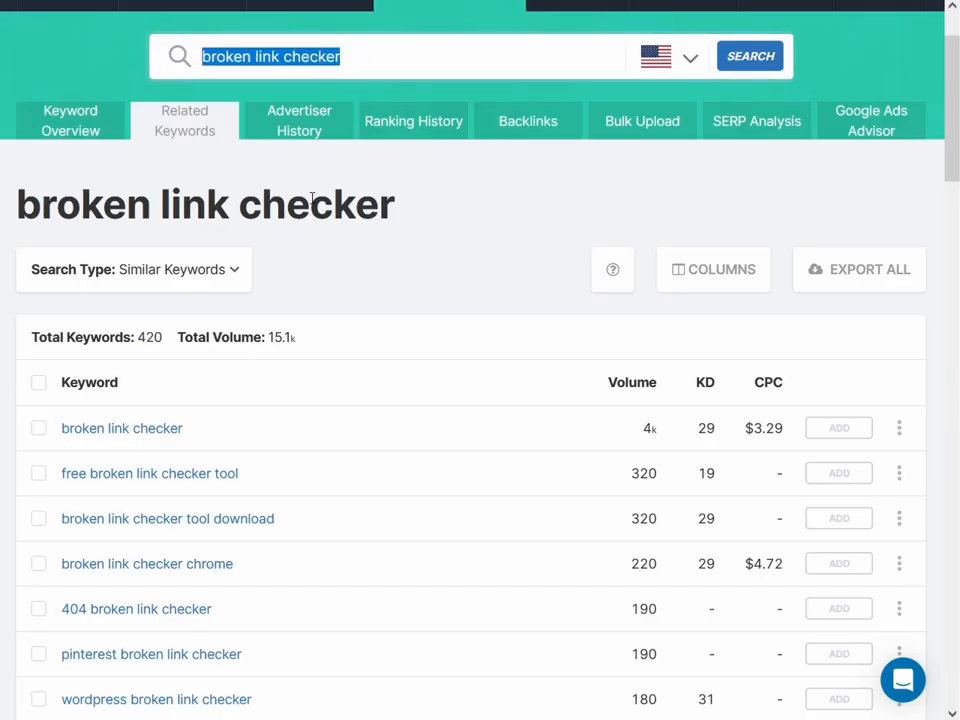
click(275, 2)
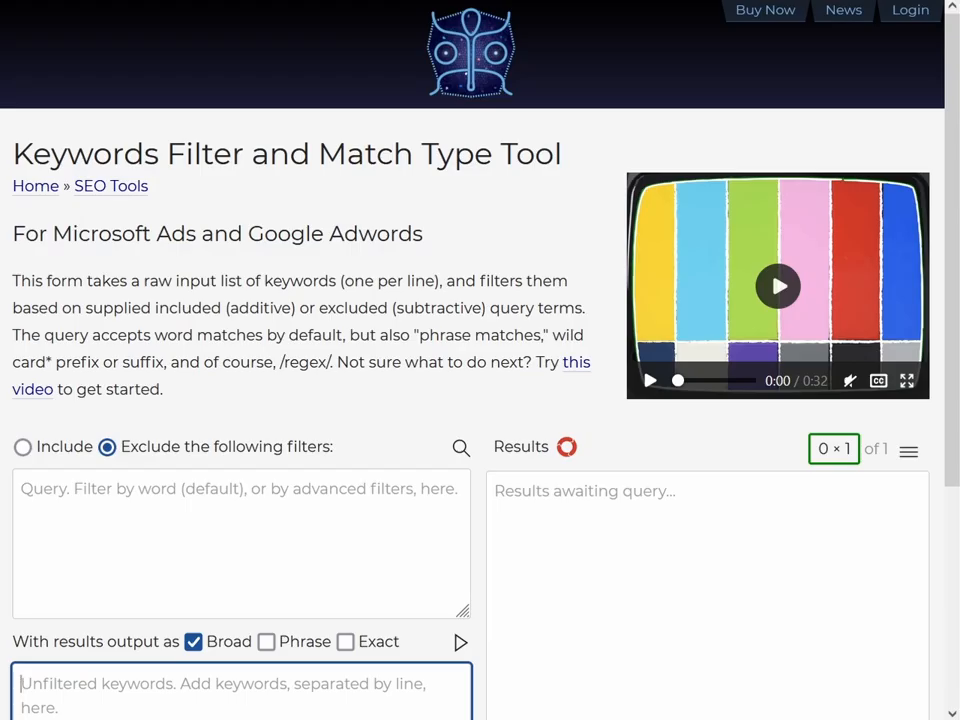
key(alt+Tab)
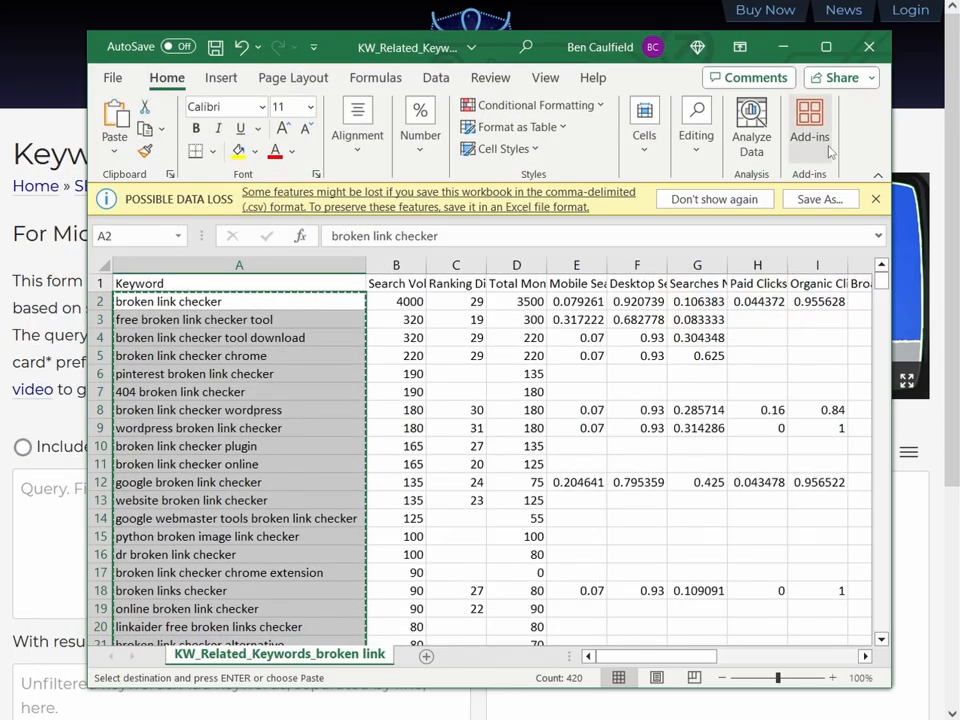
click(782, 47)
Paste the copied broken link checker keywords as the unfiltered keyword list and check the list and its counts
scroll(321, 566, down, 3)
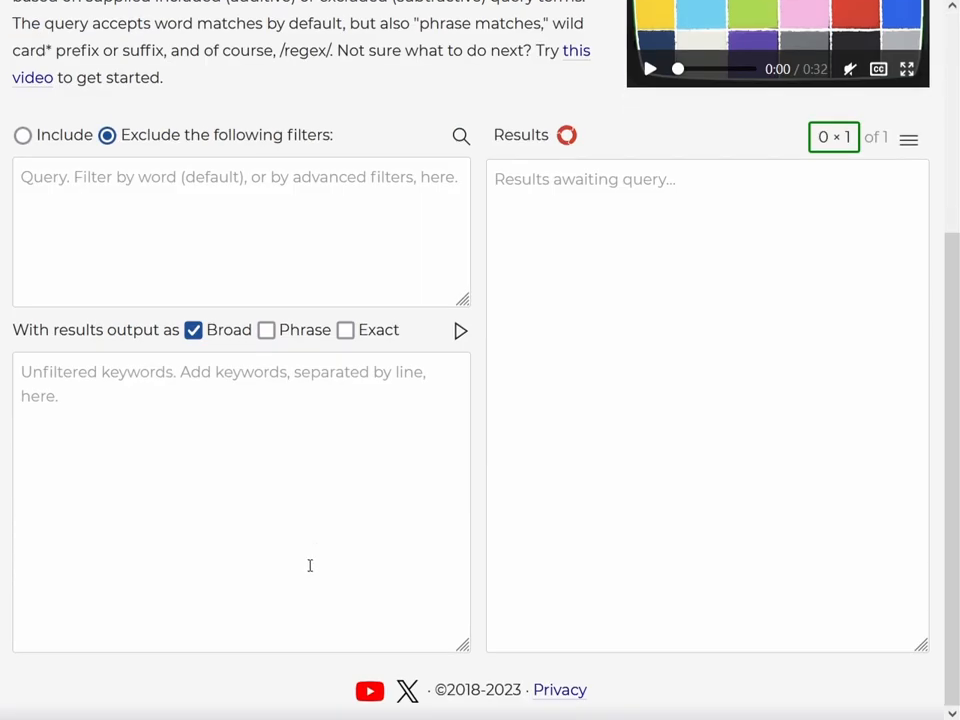
click(318, 500)
key(ctrl+v)
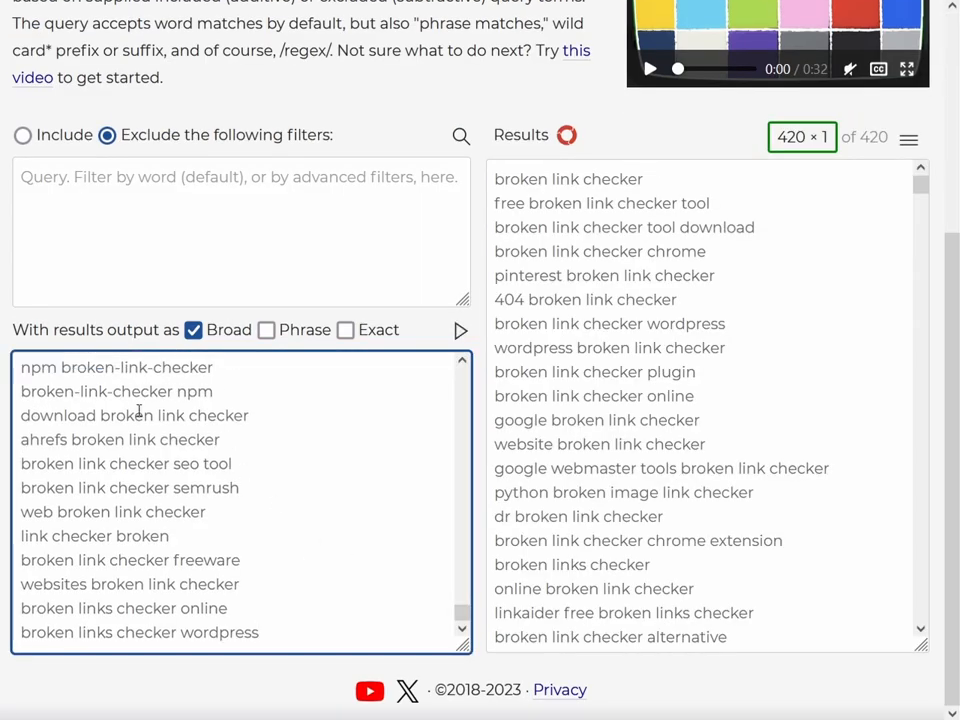
scroll(250, 420, up, 3)
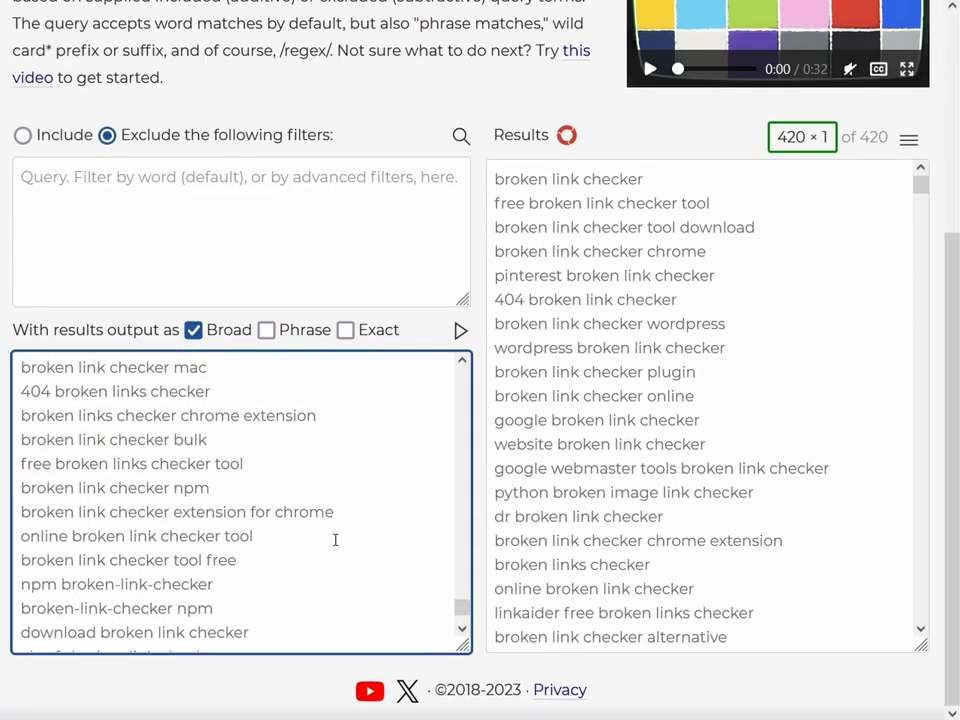
drag(460, 608, 492, 346)
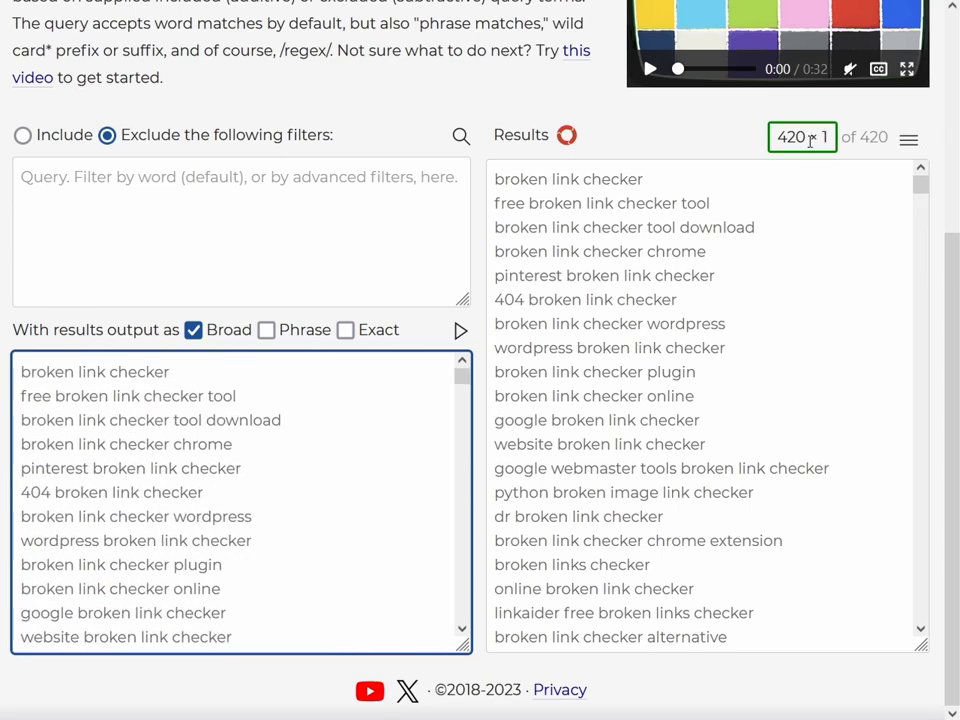
drag(805, 138, 777, 141)
drag(888, 140, 858, 139)
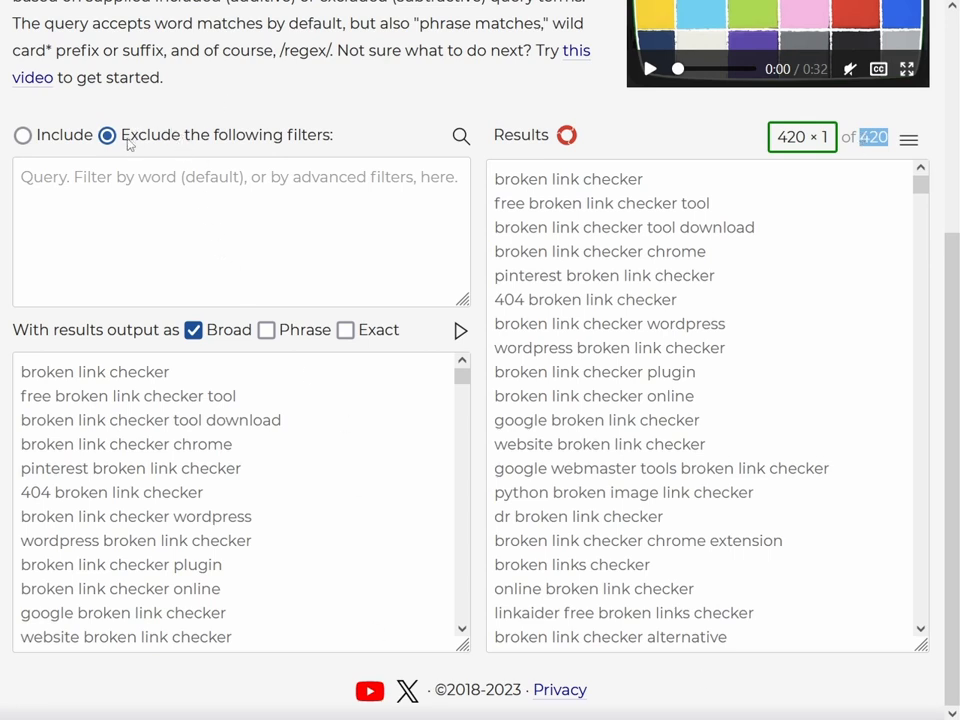
Exclude keywords containing free, google, microsoft, moz, ahrefs, frog or selenium, and compare the filtered count with the total
click(208, 214)
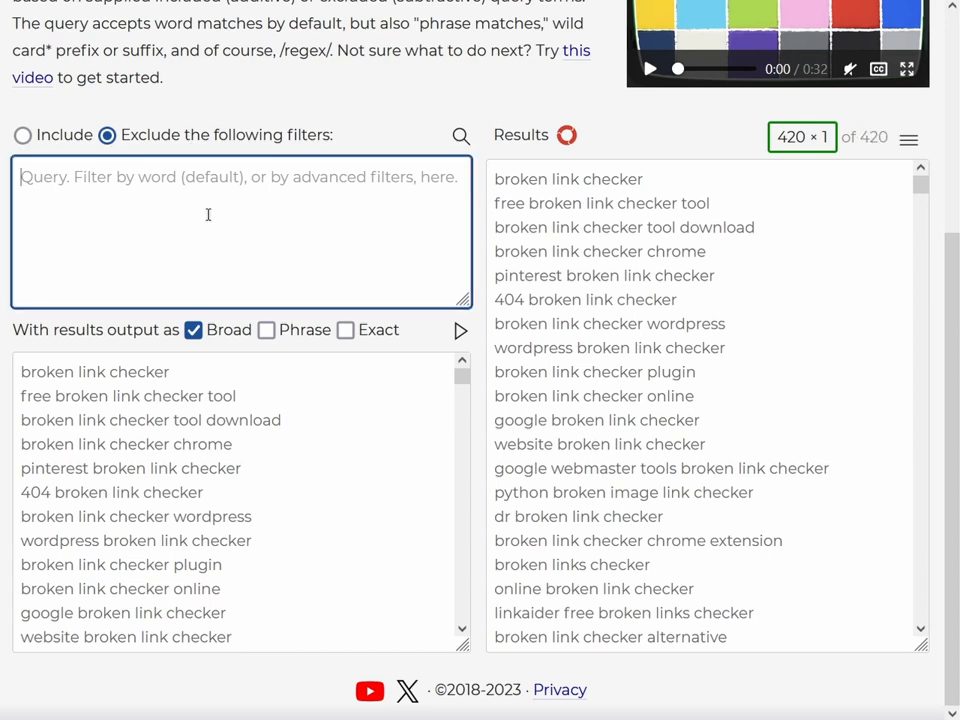
text(free)
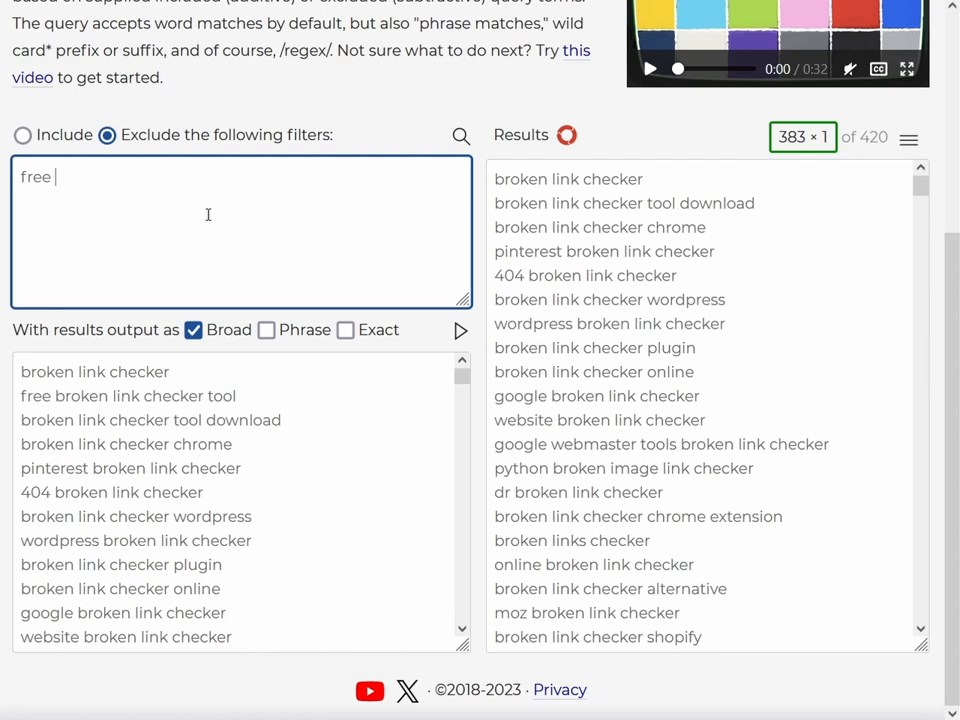
text(google microsoft)
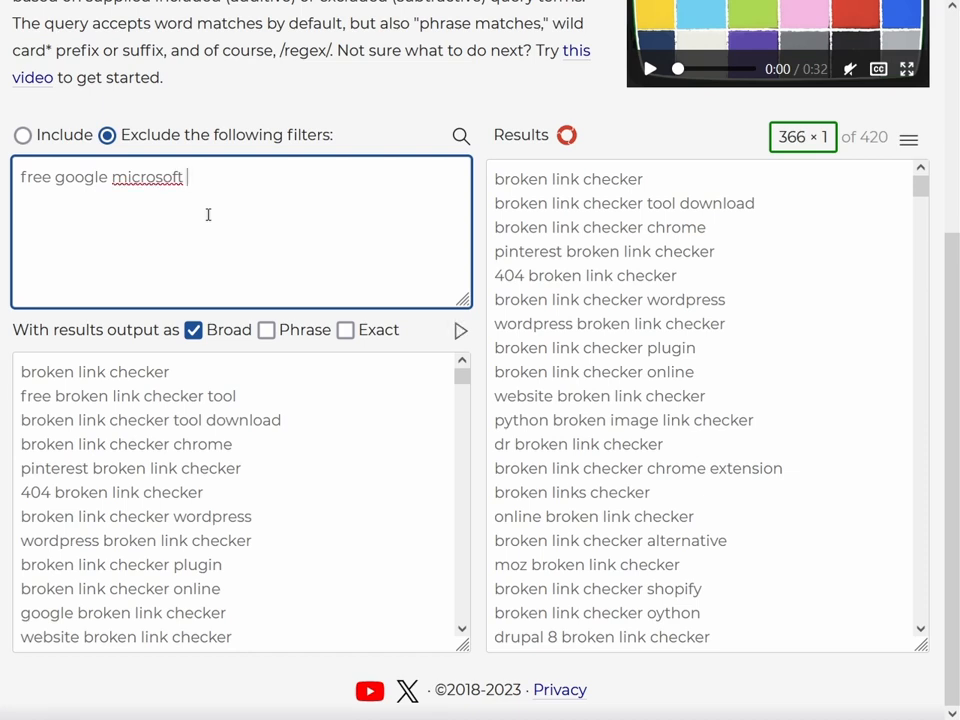
text( moz )
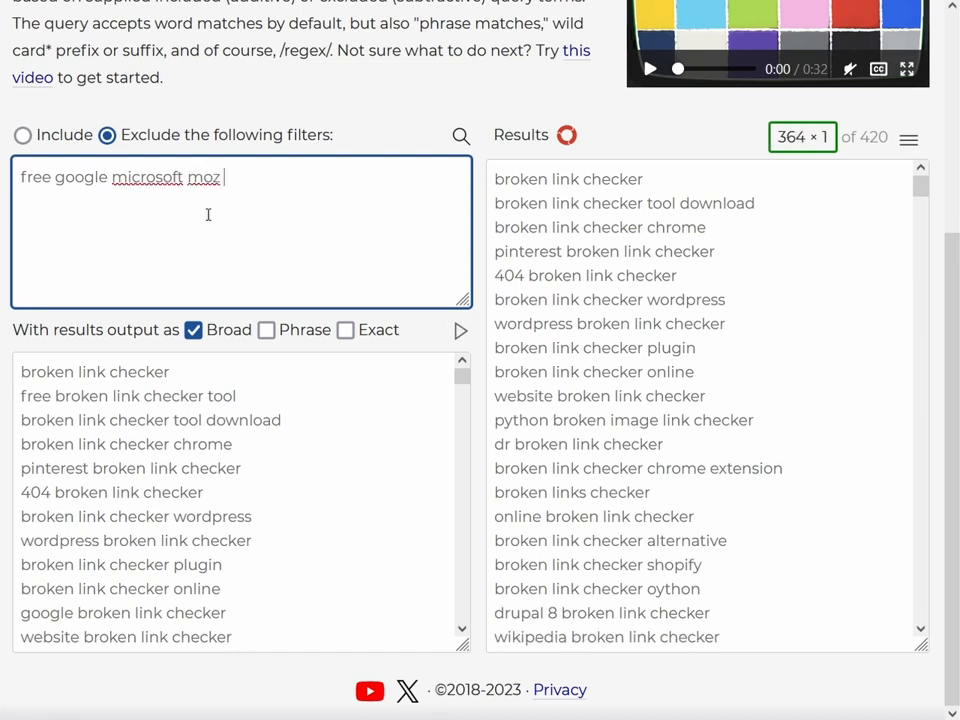
text(ahrefs)
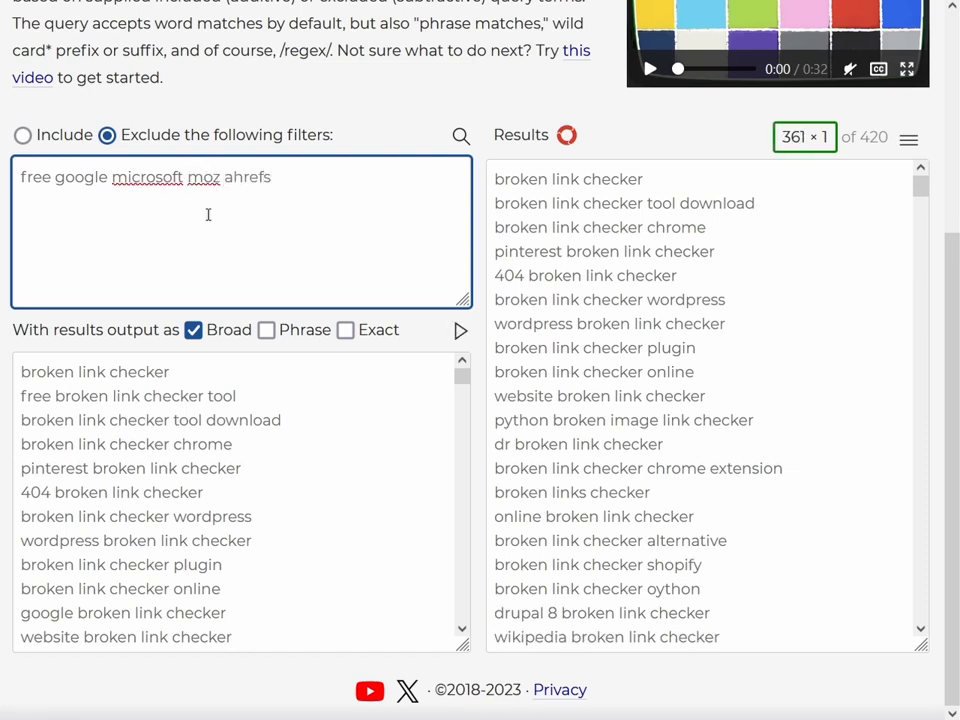
text( frog sele)
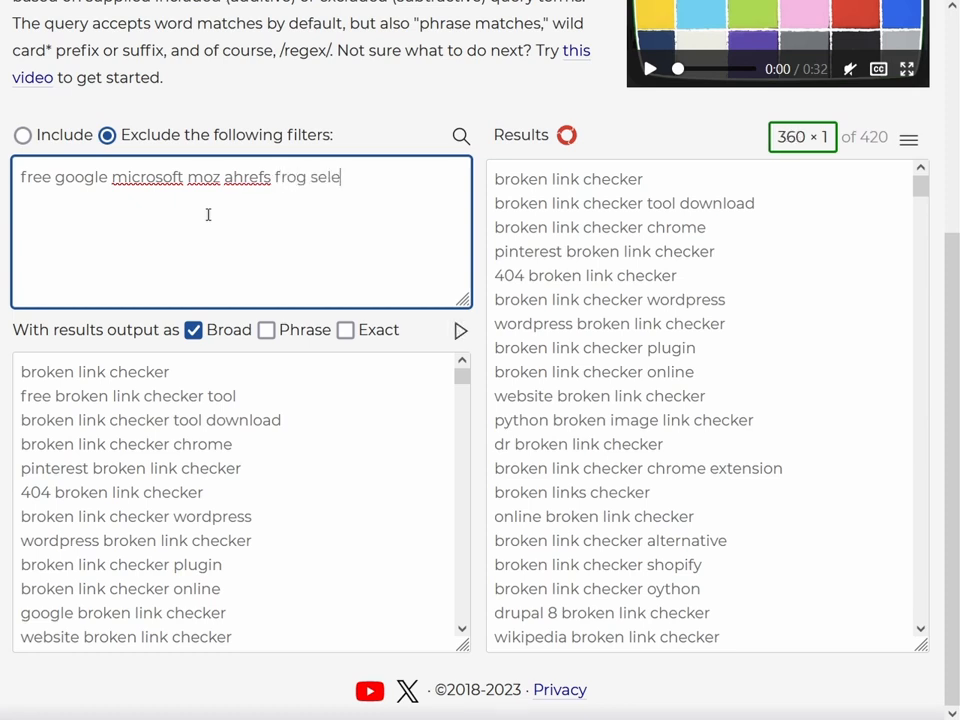
text(nium)
double_click(781, 140)
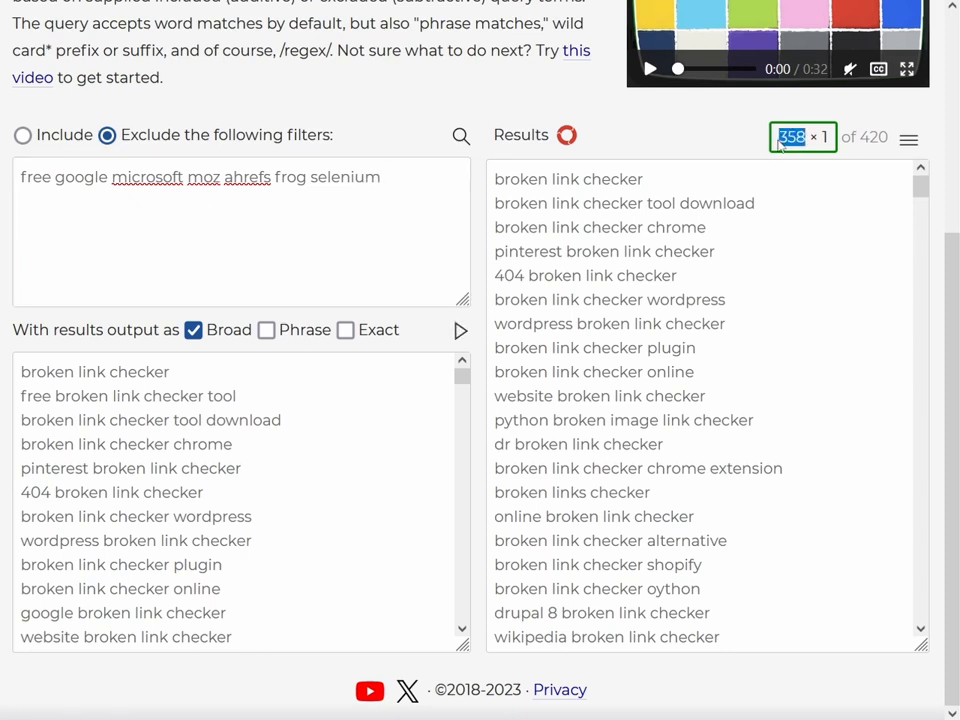
drag(889, 139, 872, 140)
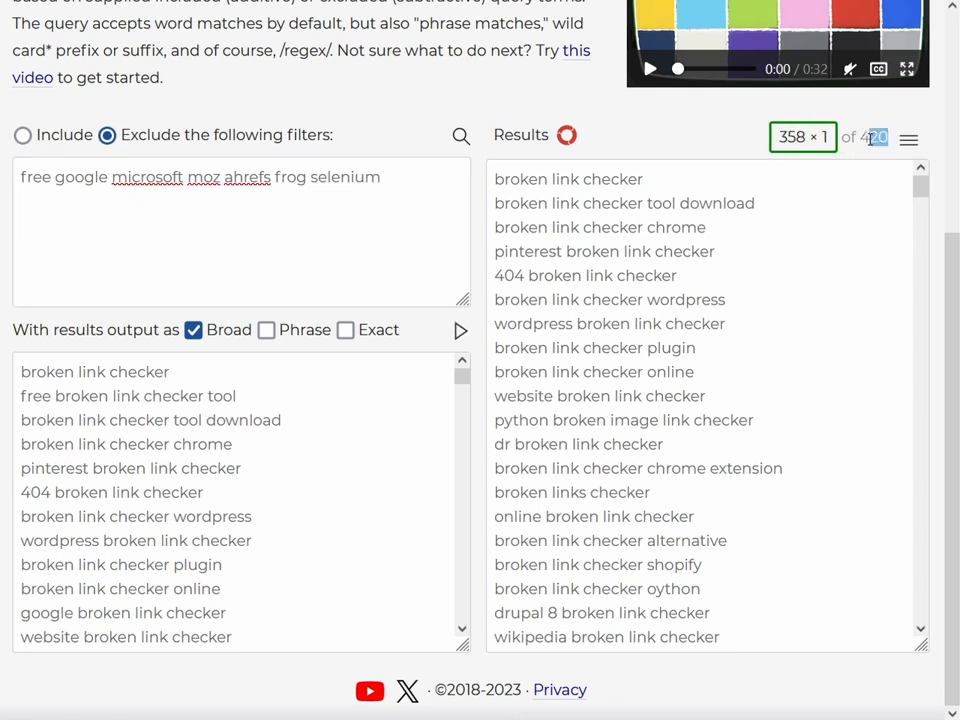
Switch the filter mode to Include to view the matching keywords, and return it to Exclude
click(405, 190)
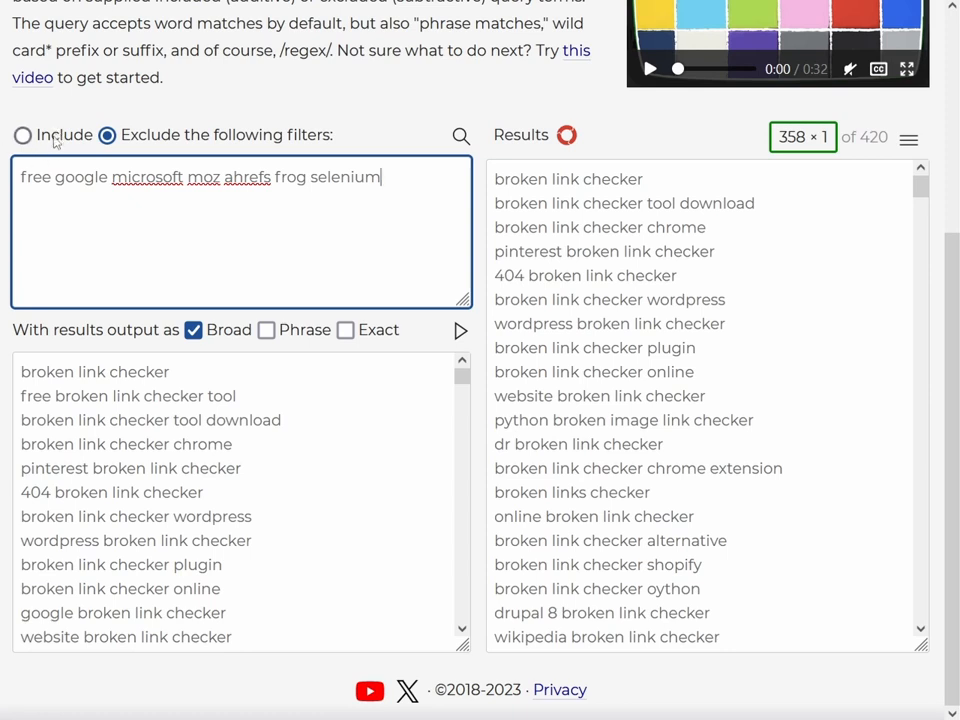
click(55, 138)
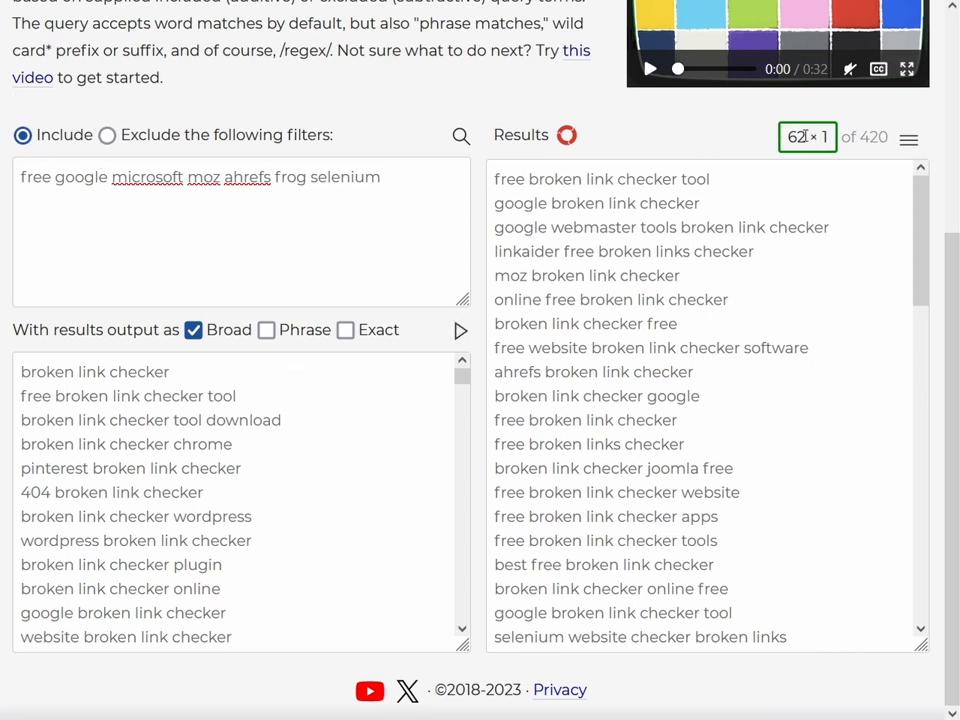
double_click(805, 136)
click(107, 136)
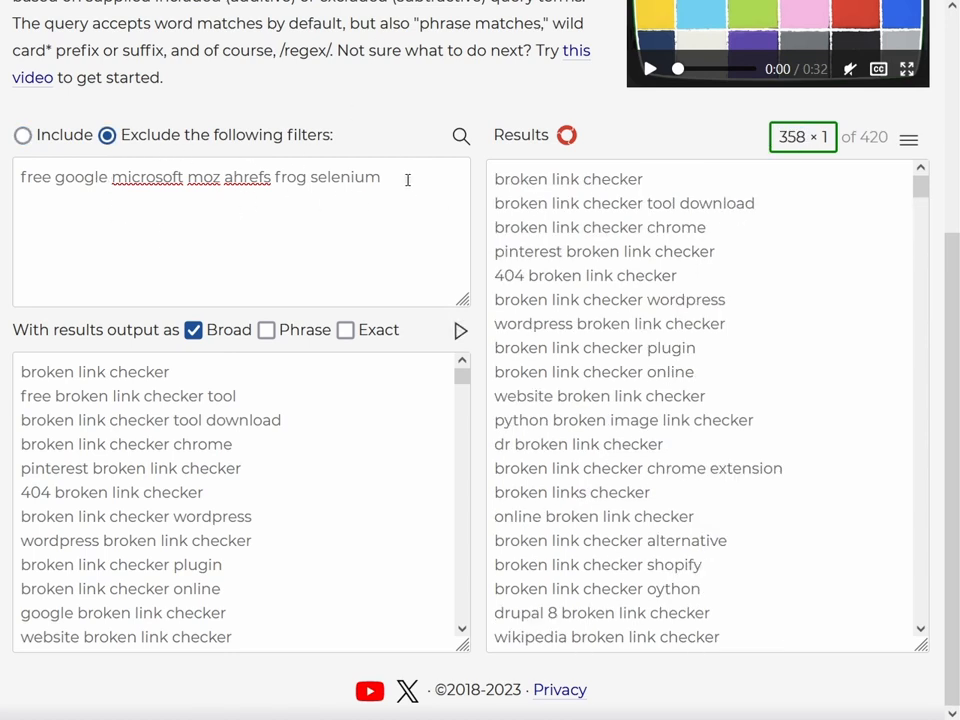
Reduce the exclusion query to the words "free google microsoft"
drag(390, 177, 3, 181)
key(BackSpace)
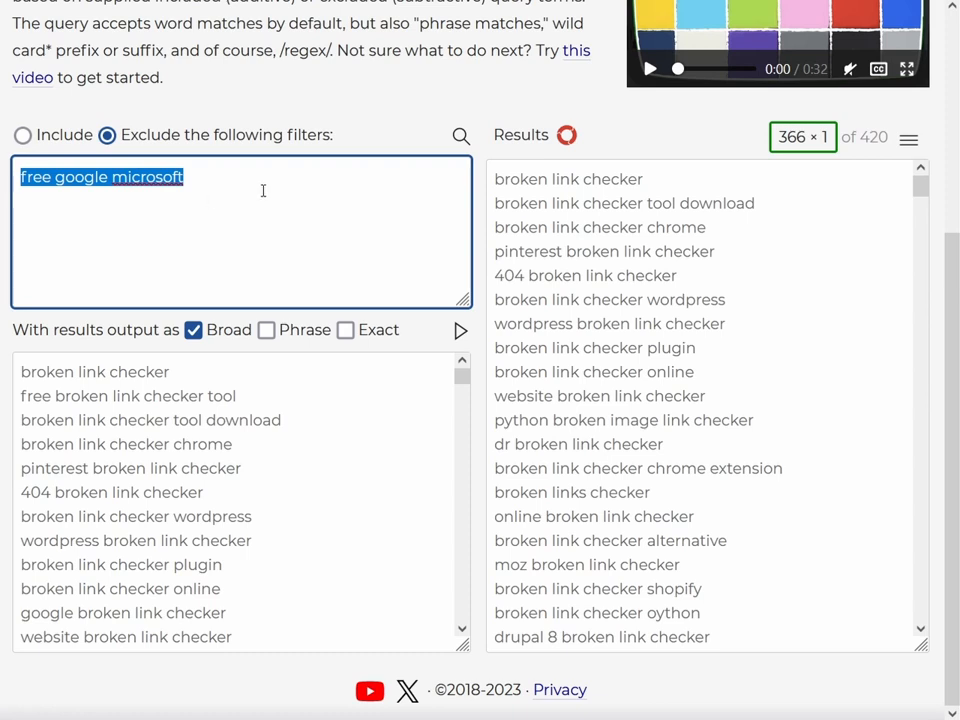
click(264, 189)
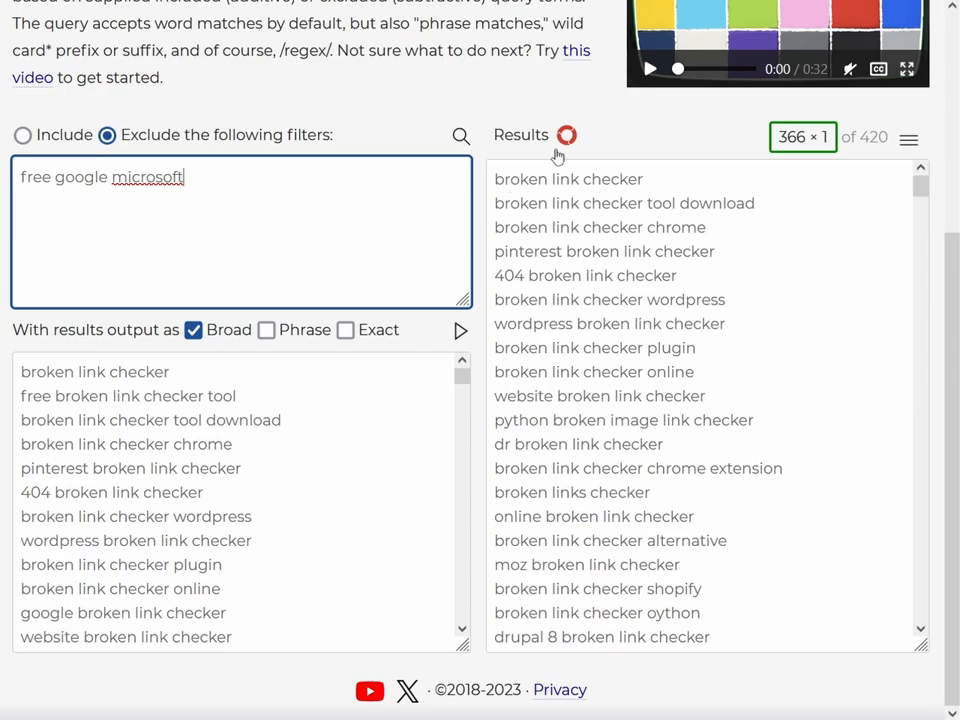
Recycle the filtered results into the unfiltered keyword list, clearing the query, and check the new total
click(566, 135)
click(559, 393)
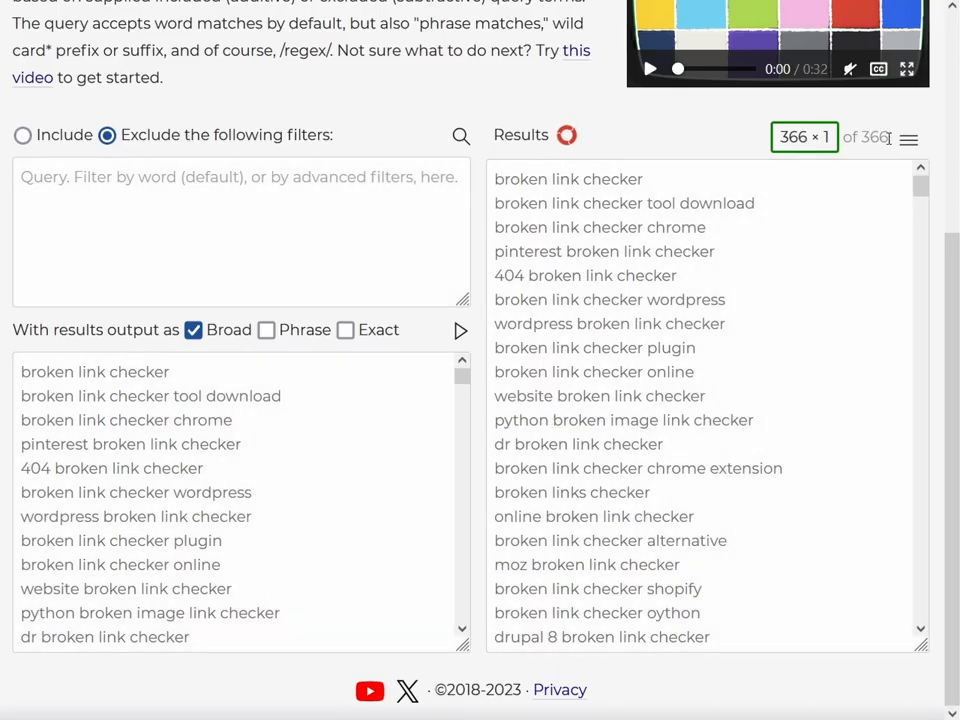
drag(889, 137, 858, 142)
click(278, 188)
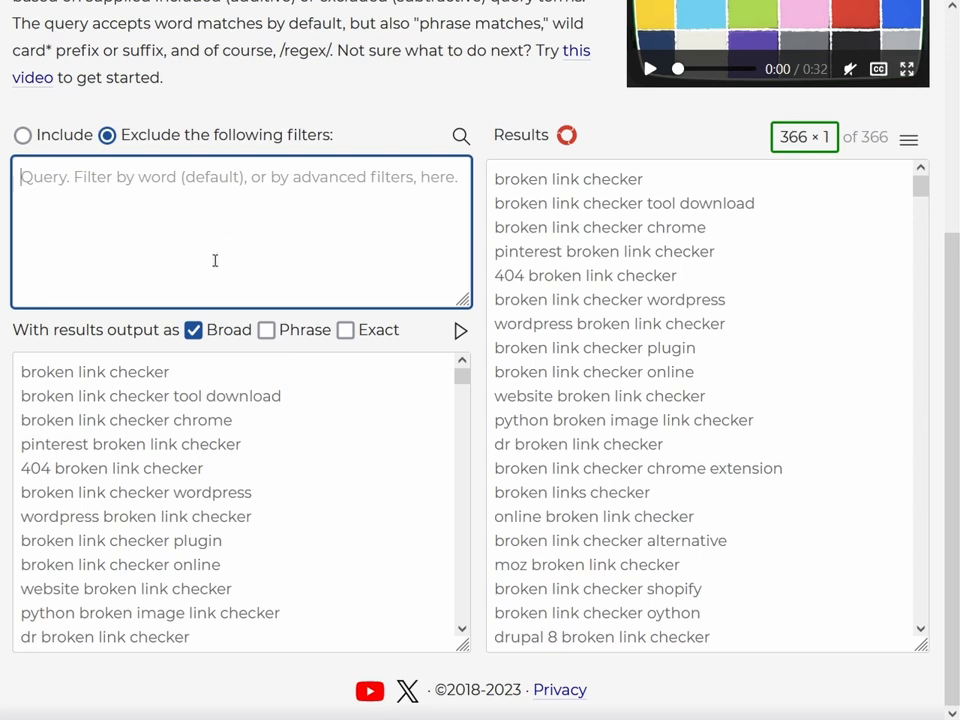
Replace the unfiltered keyword list with the keywords copied from the shells Excel export and check the result count
key(alt+Tab)
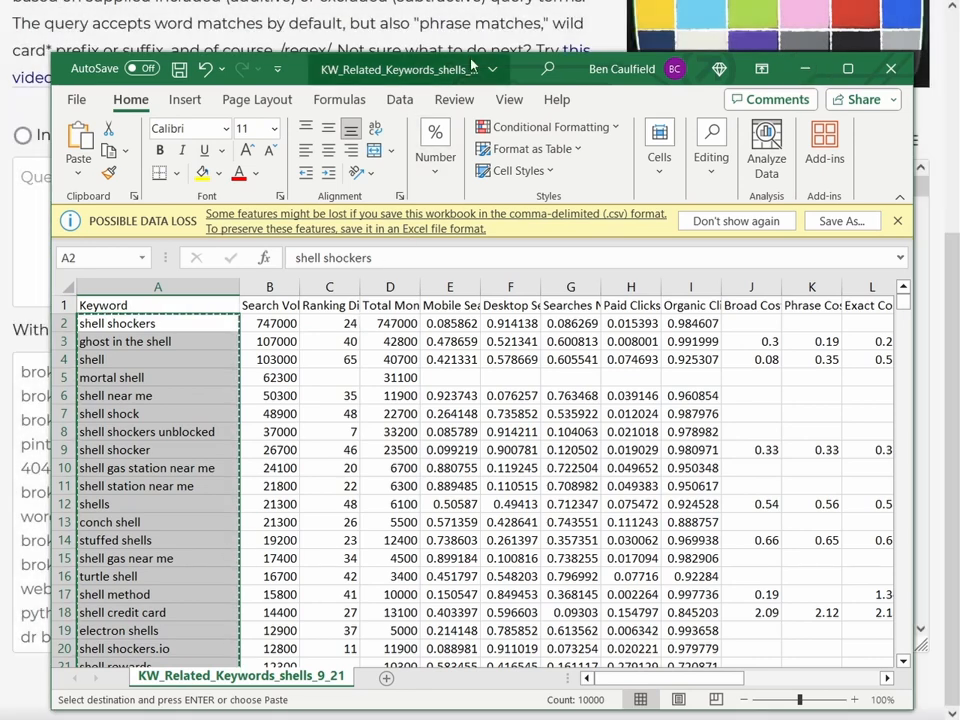
key(alt+Tab)
click(208, 422)
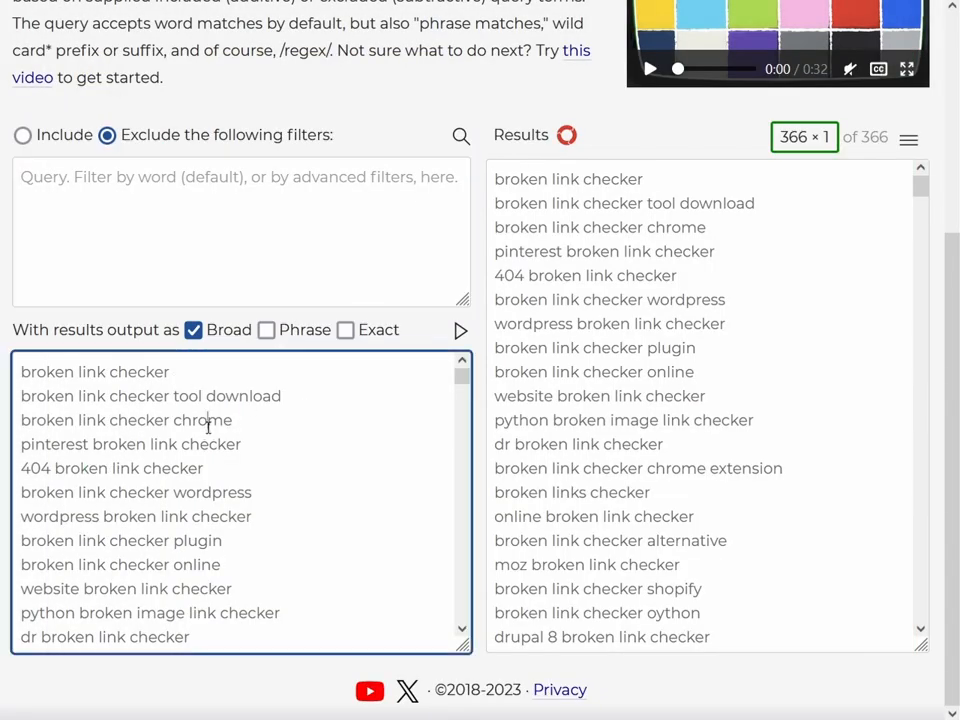
key(ctrl+a)
key(ctrl+v)
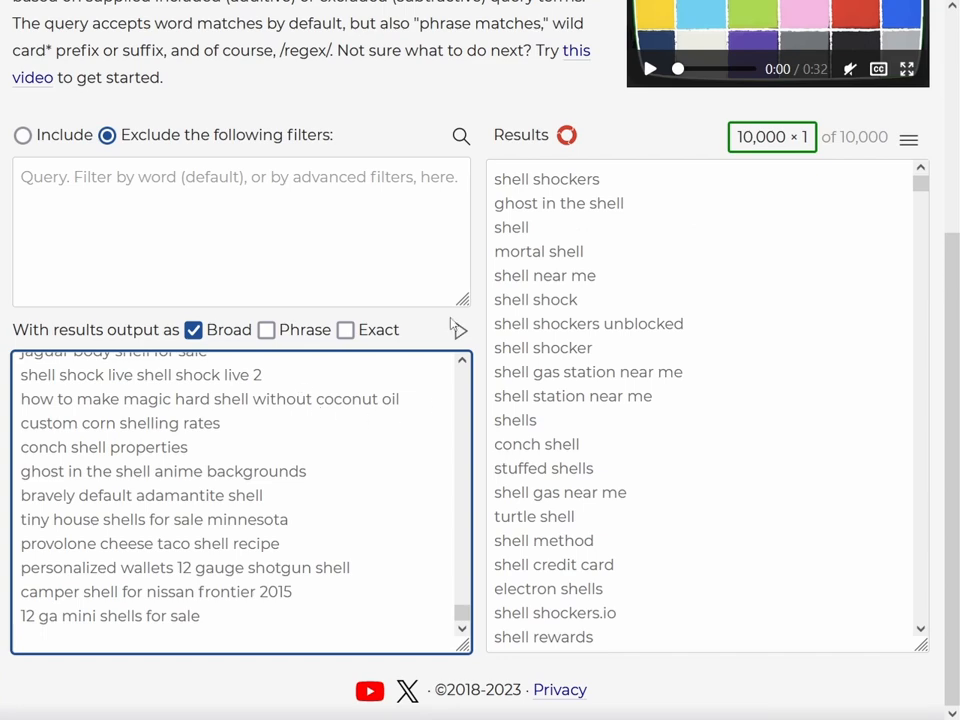
drag(460, 616, 461, 372)
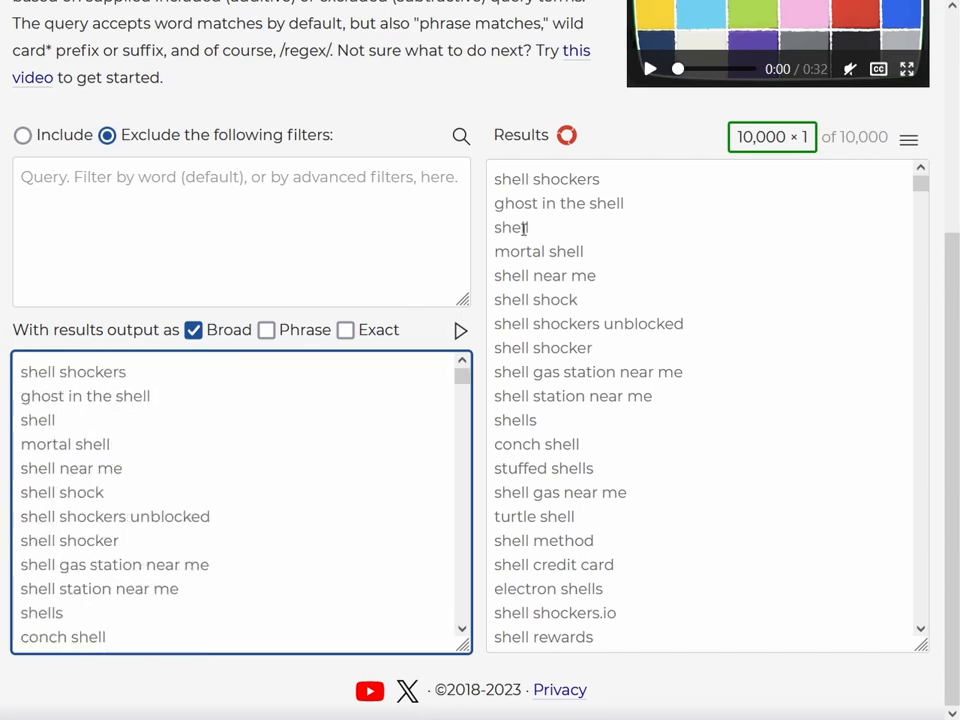
drag(789, 137, 738, 137)
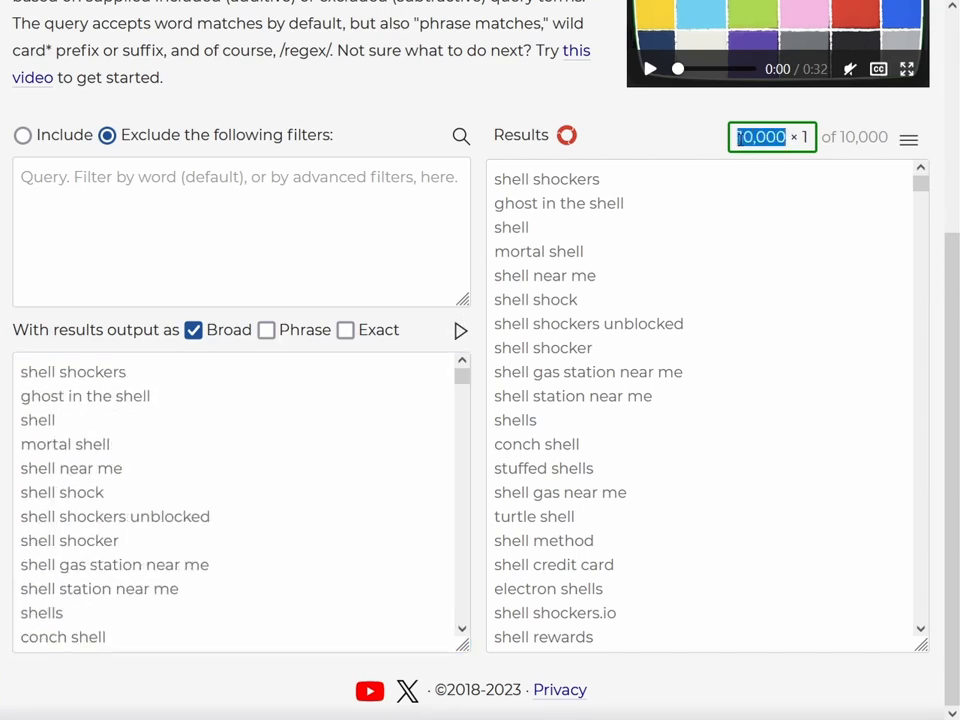
Filter the shell keywords by the phrase "turtle shell" in quotation marks and set the filter mode to Include
click(251, 281)
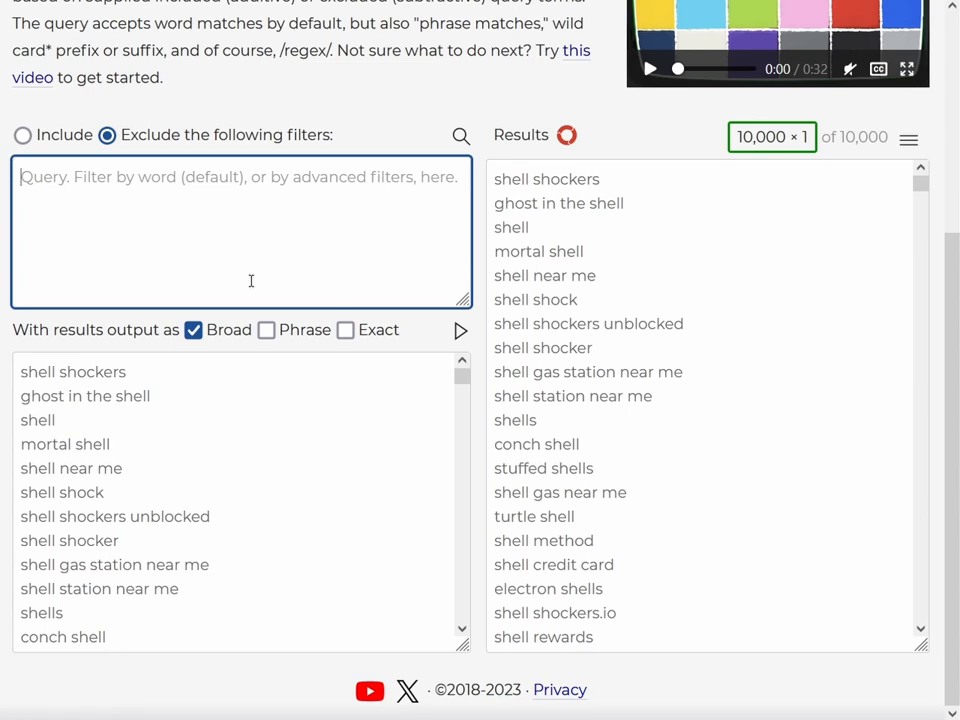
text(")
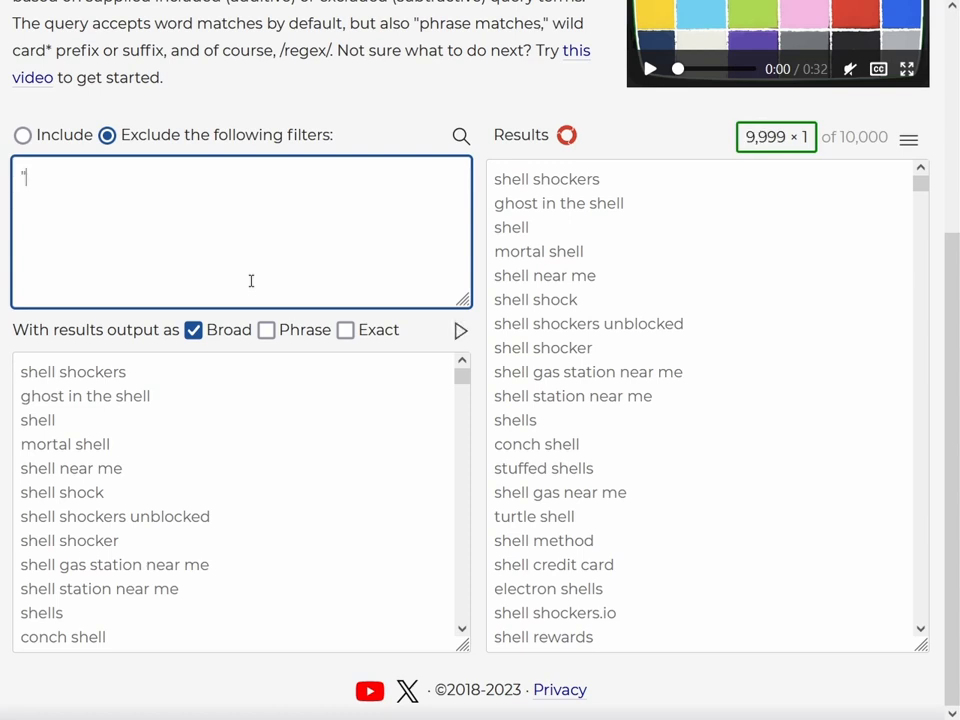
text(turtle)
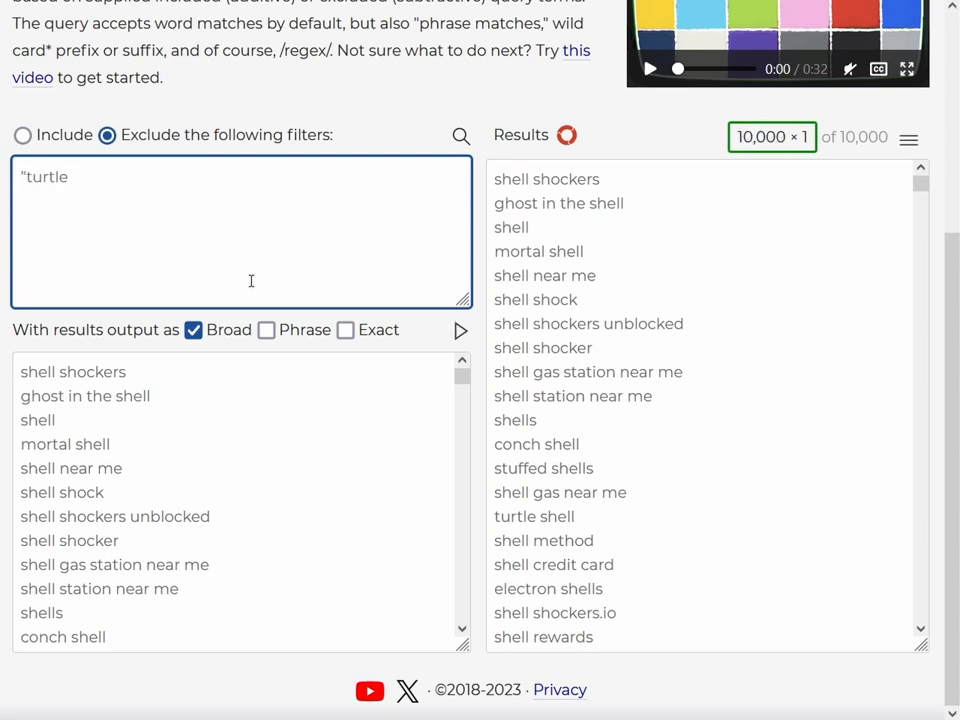
text( shell")
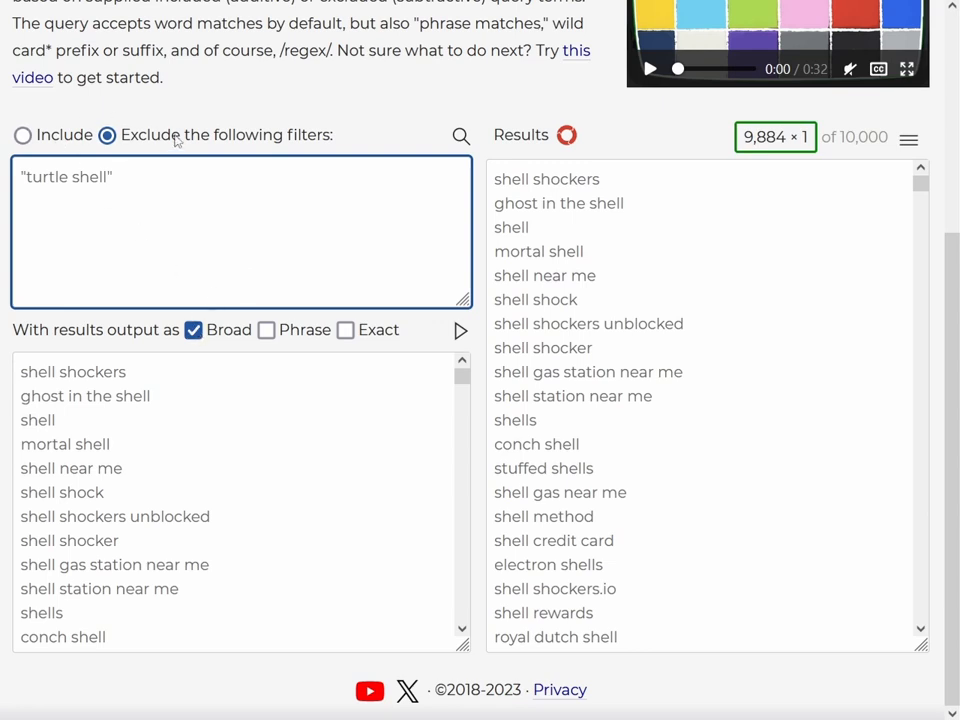
click(73, 135)
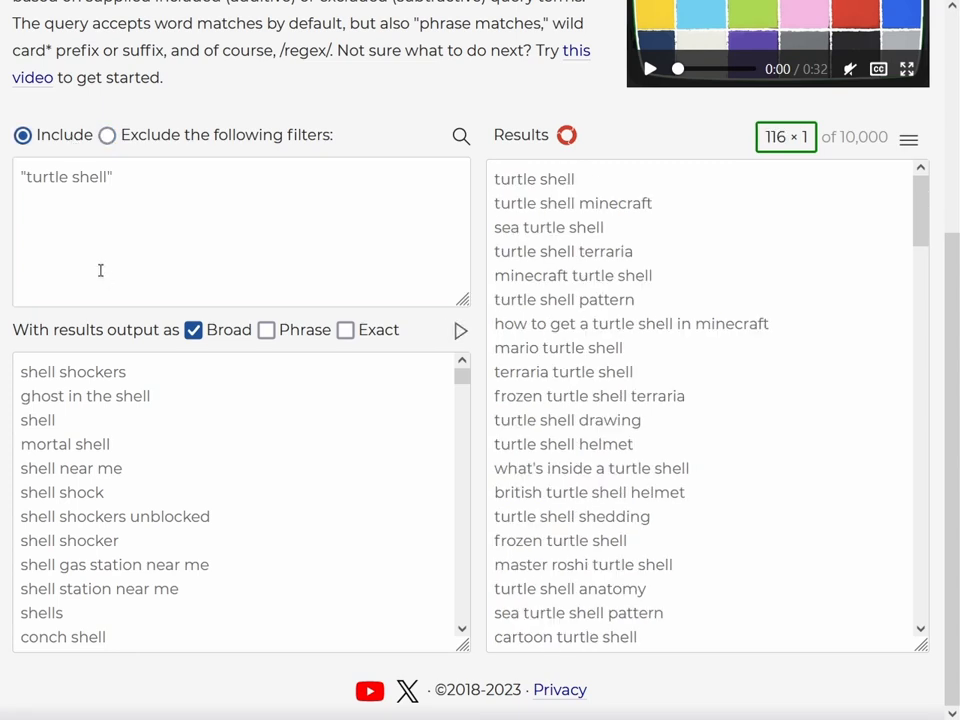
Replace the "turtle shell" query with the word nut
triple_click(100, 270)
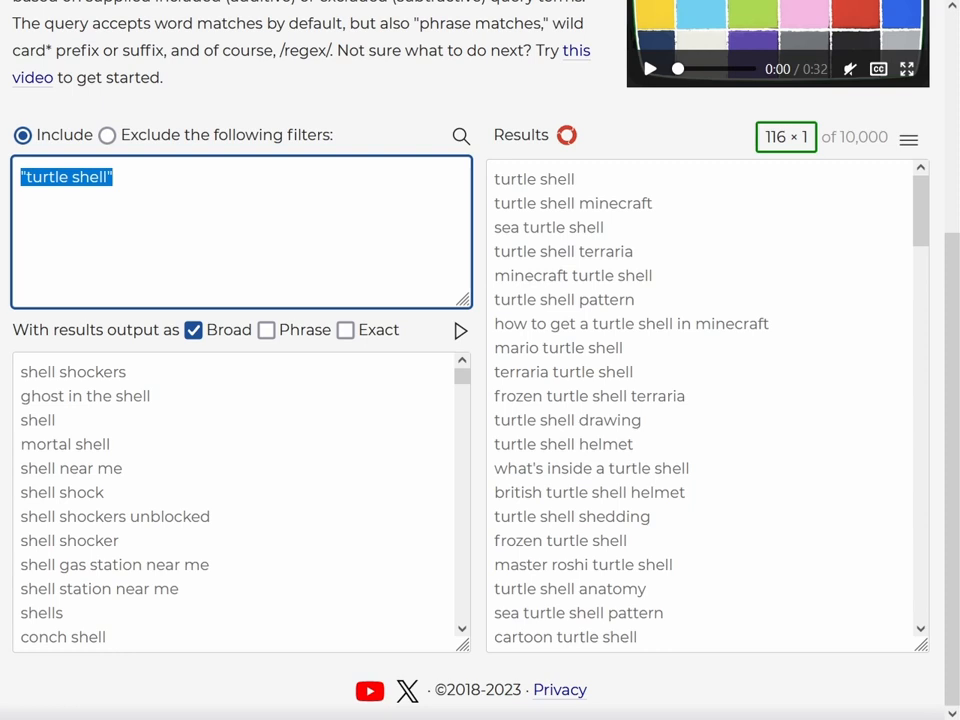
text(nut)
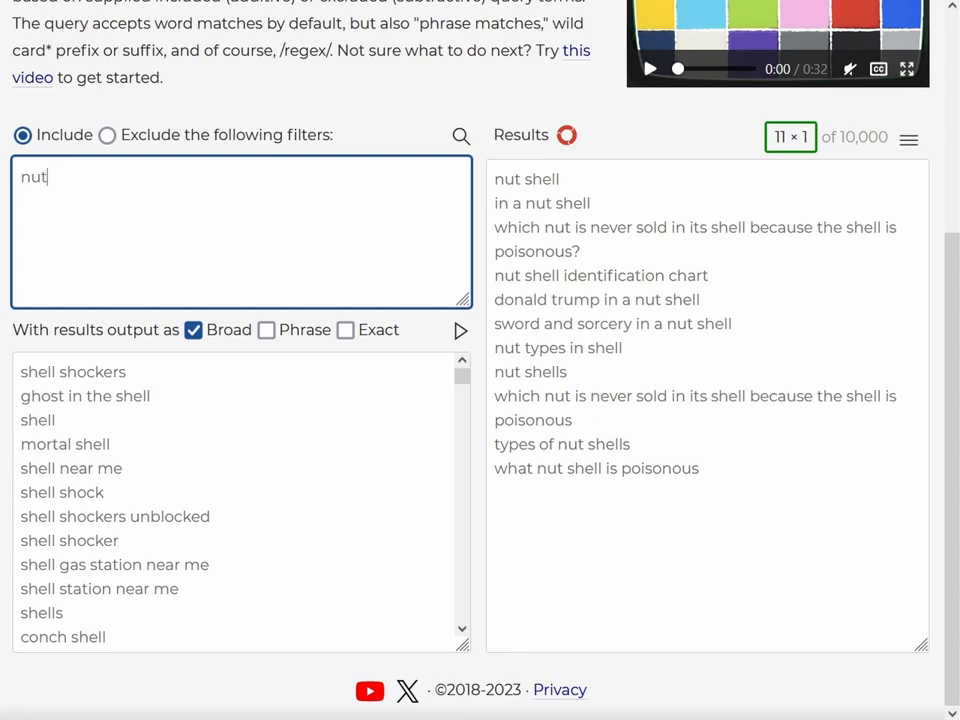
Filter the shell keywords with the suffix wildcard query nut*, and change it to the prefix wildcard query *nut
text(*)
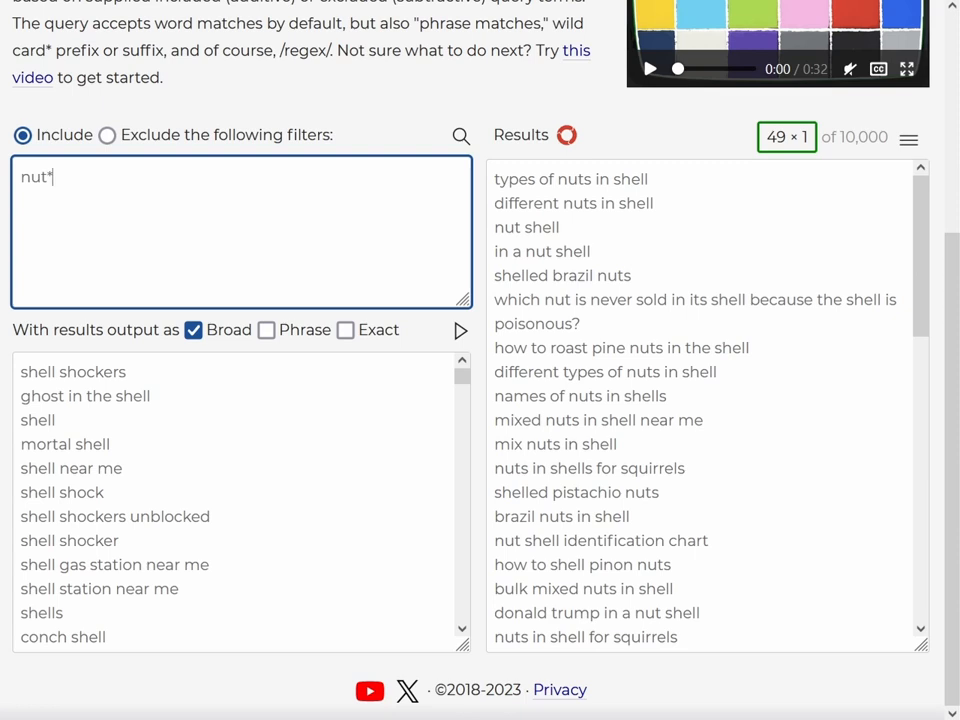
key(BackSpace)
key(Home)
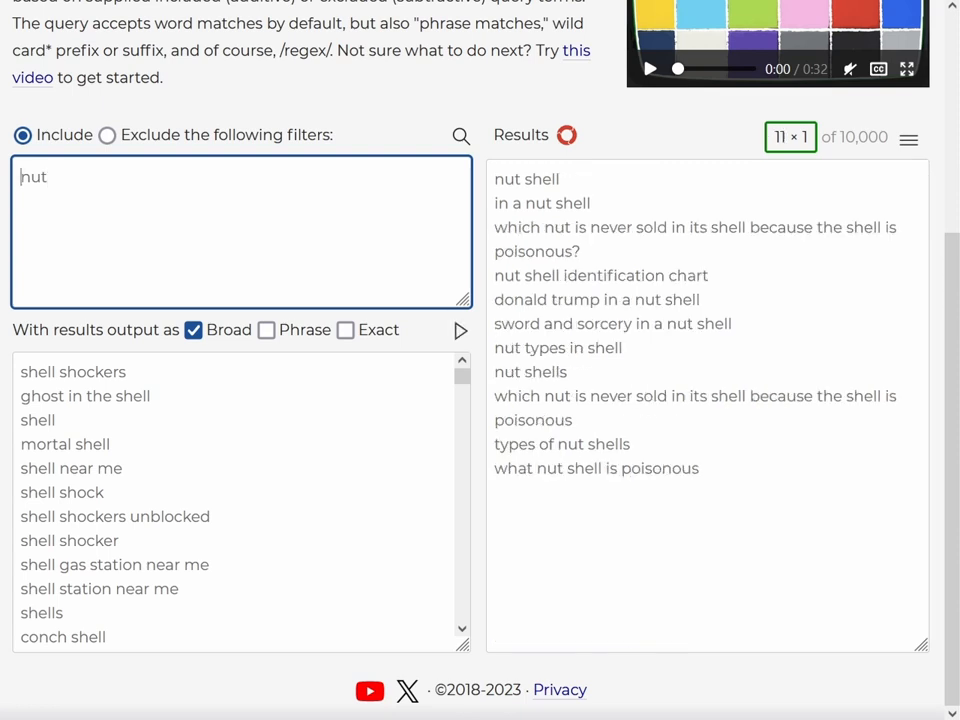
text(*)
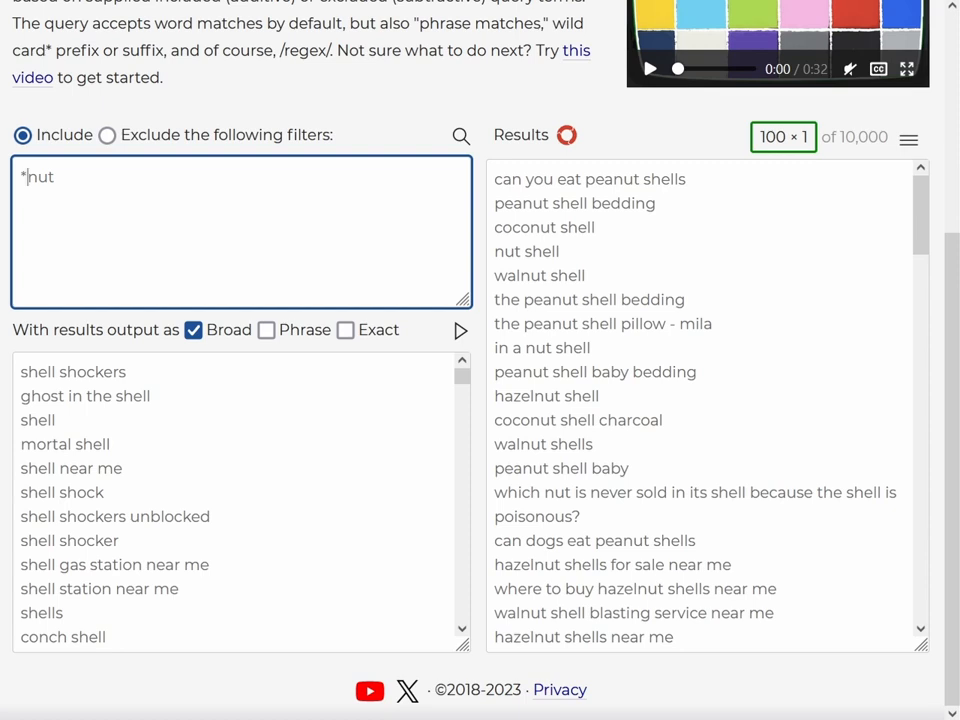
Extend the query to *nut* with wildcards on both sides and highlight the word minute in the results
key(End)
text(*)
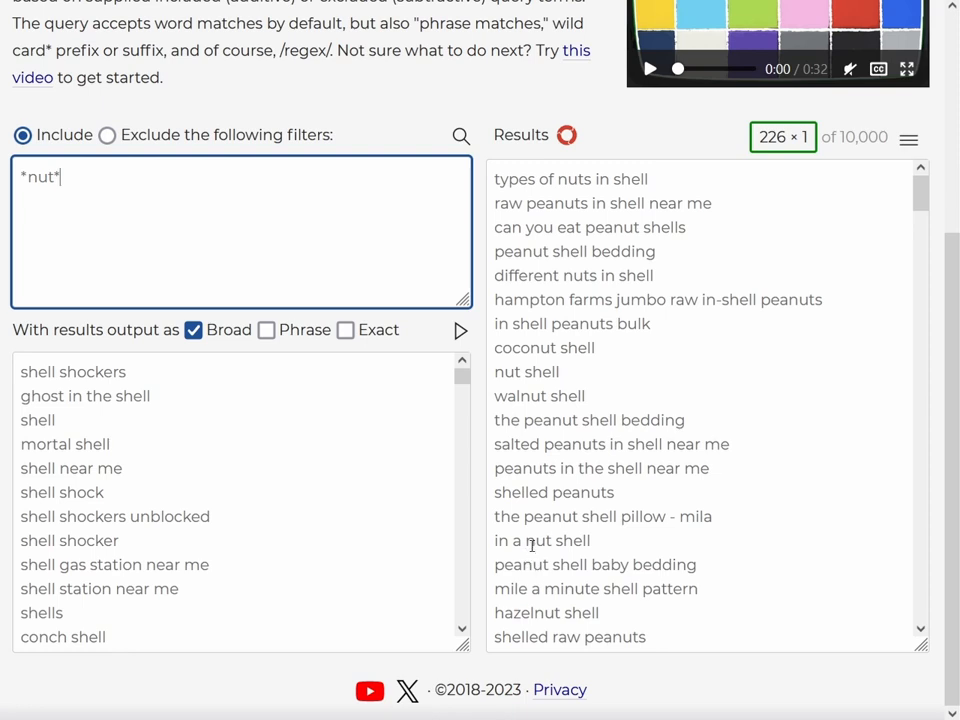
drag(545, 590, 600, 589)
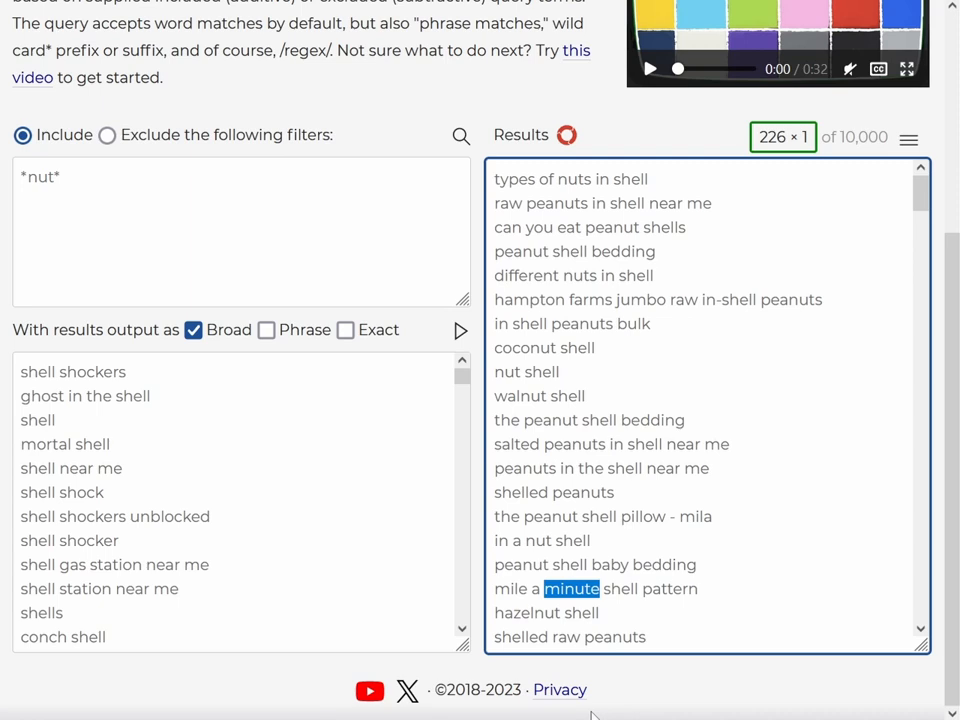
Replace the wildcard query with the regular expression /nut/
click(238, 176)
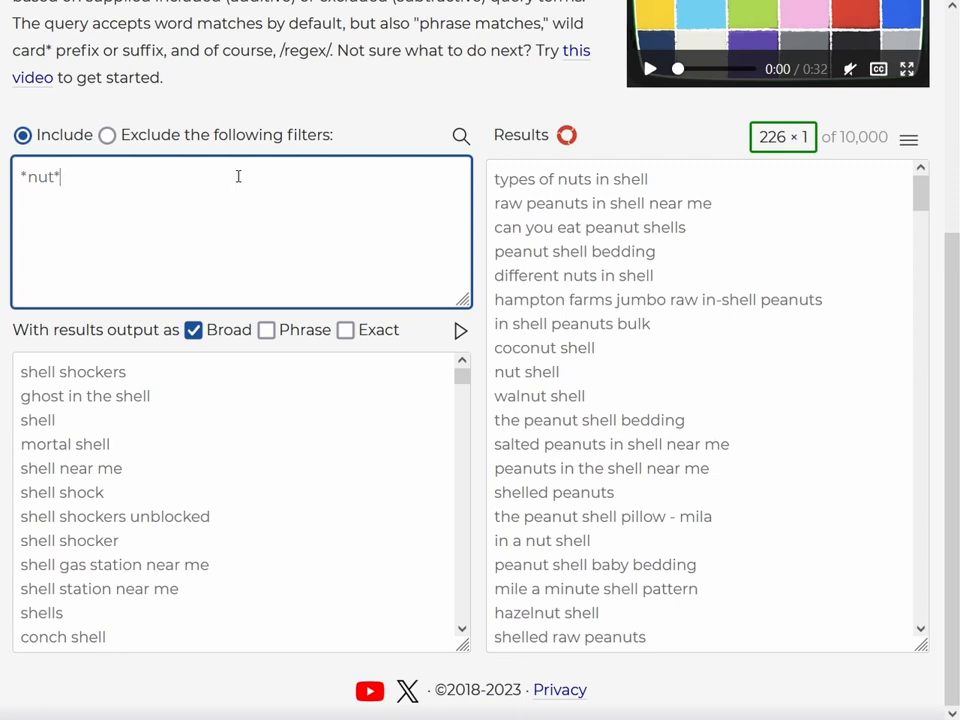
key(ctrl+a)
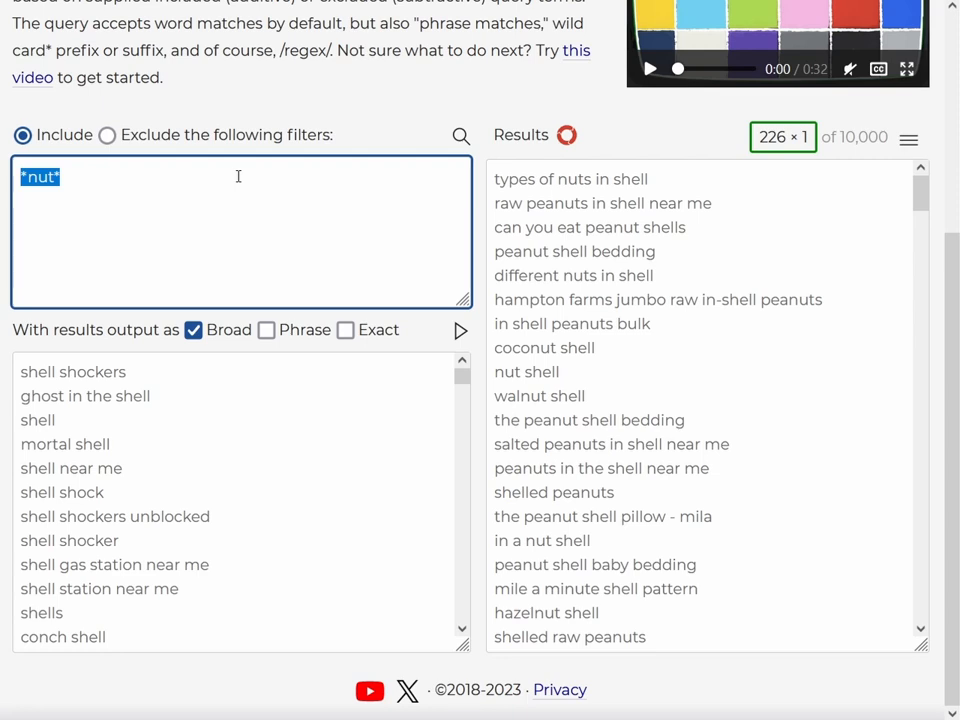
text(/nut/)
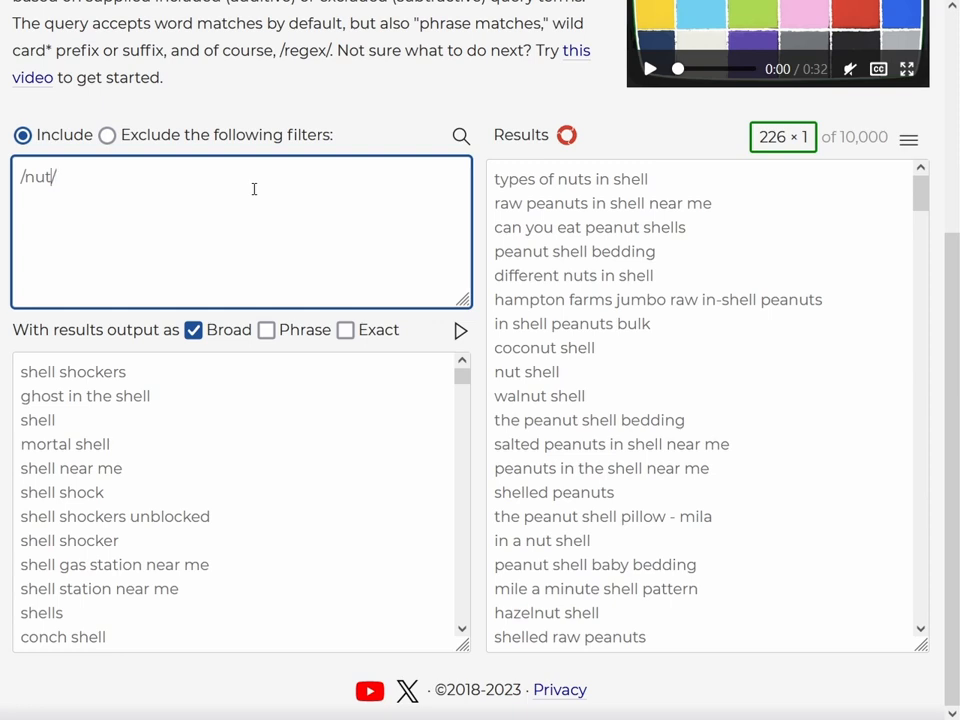
Replace the query with the regular expression /^\w+$/ to include only single-word keywords
key(ctrl+a)
key(BackSpace)
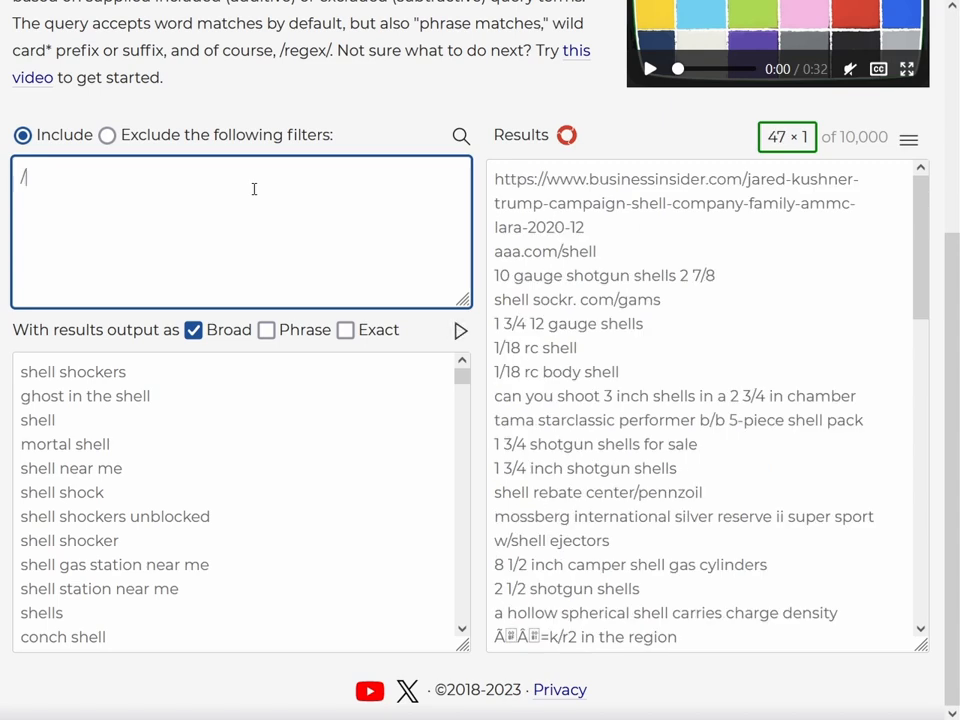
text(/^)
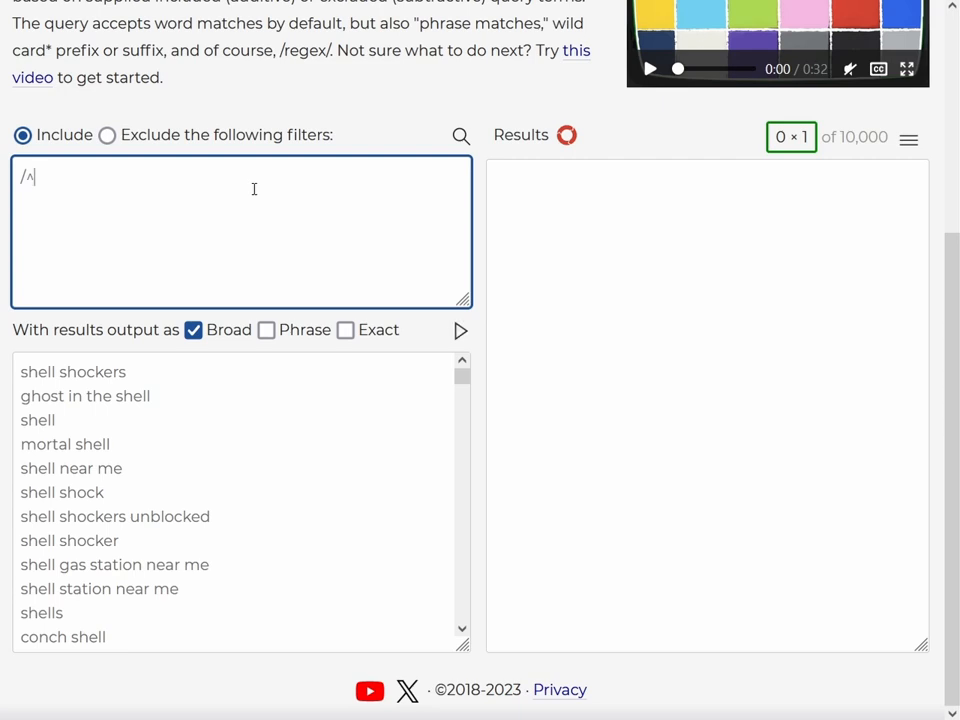
text(\w+$/)
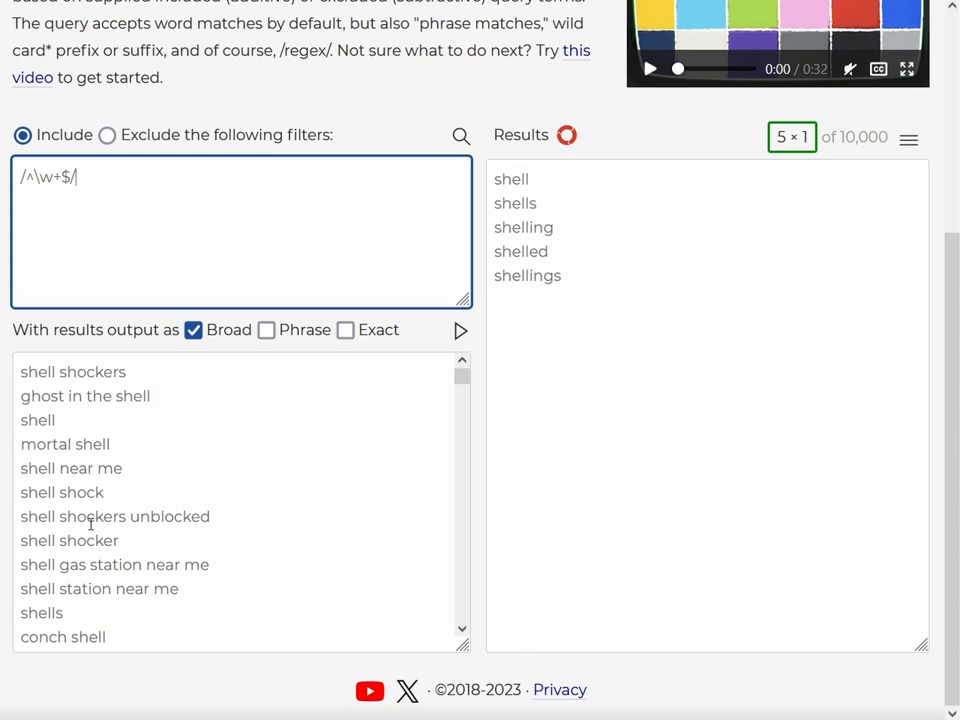
Set the results output to Phrase and Exact match types, leaving out Broad
click(303, 340)
click(386, 337)
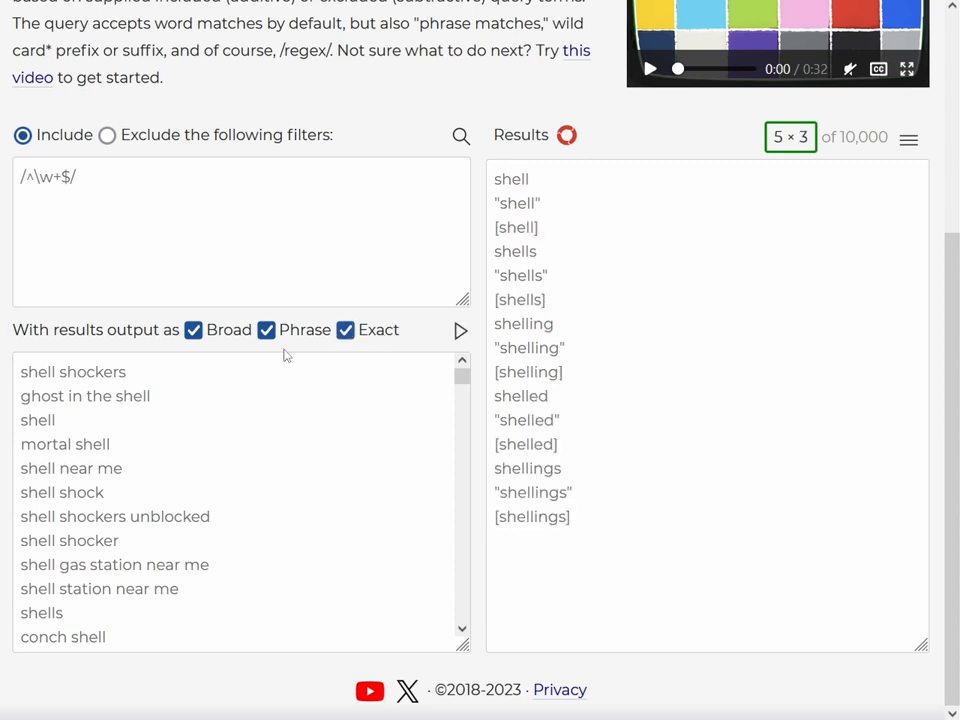
click(242, 332)
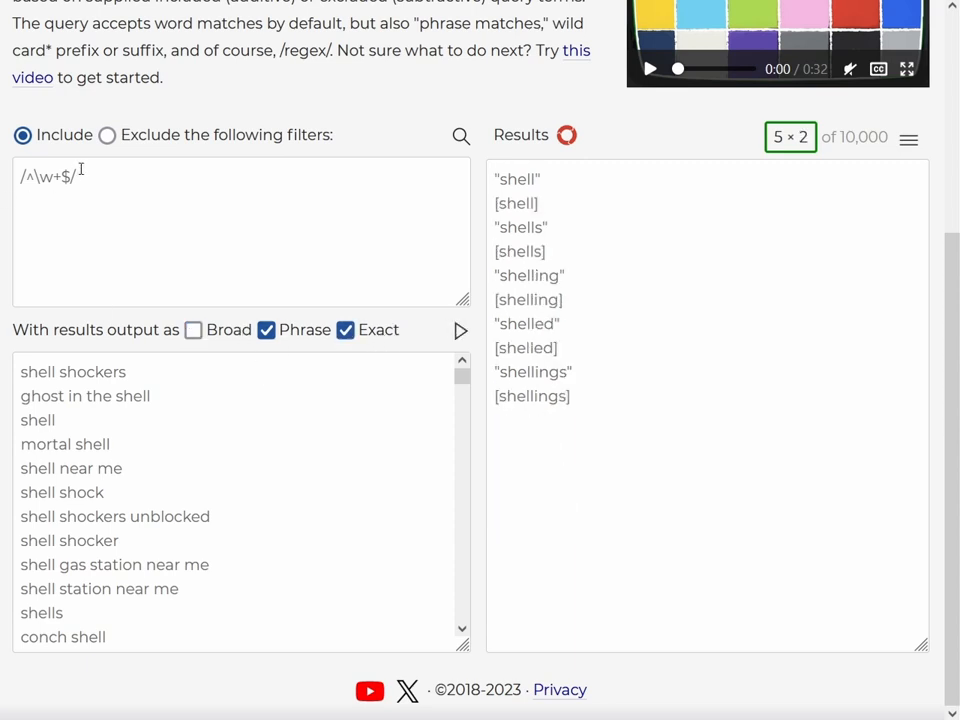
Replace the query with /nut/ and recycle the filtered results into the unfiltered keyword list, accepting the form reset
drag(70, 177, 13, 184)
text(nut/)
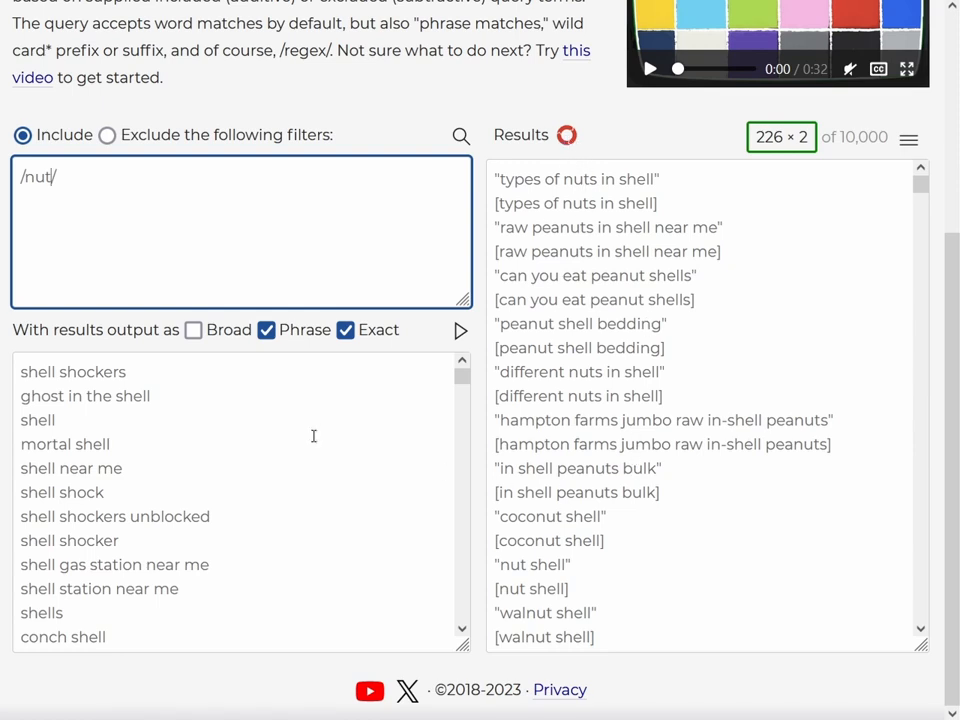
click(564, 141)
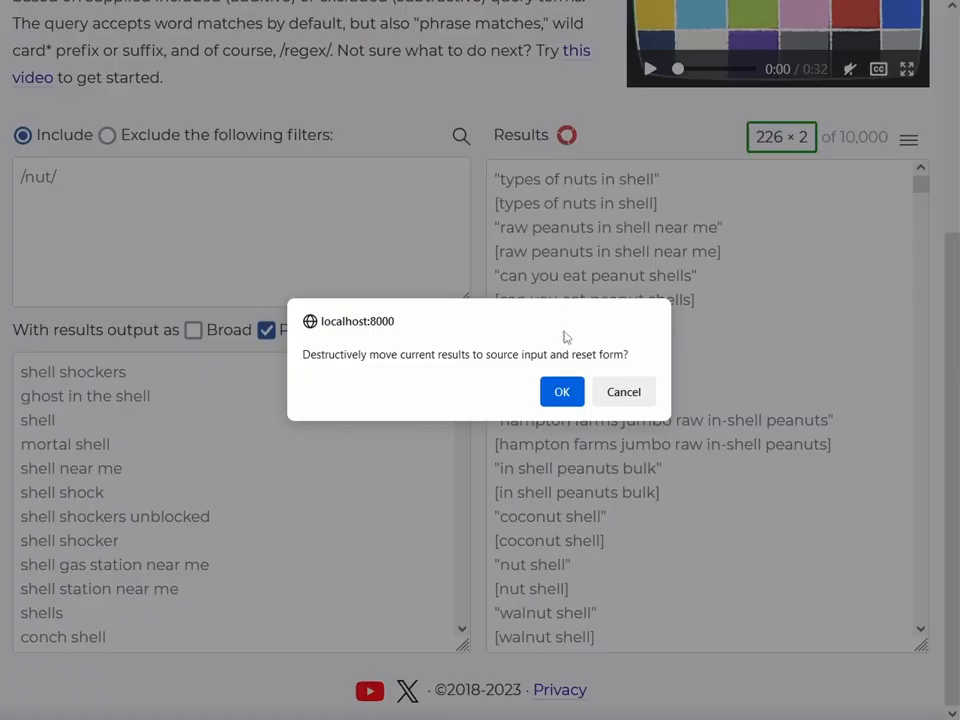
click(559, 392)
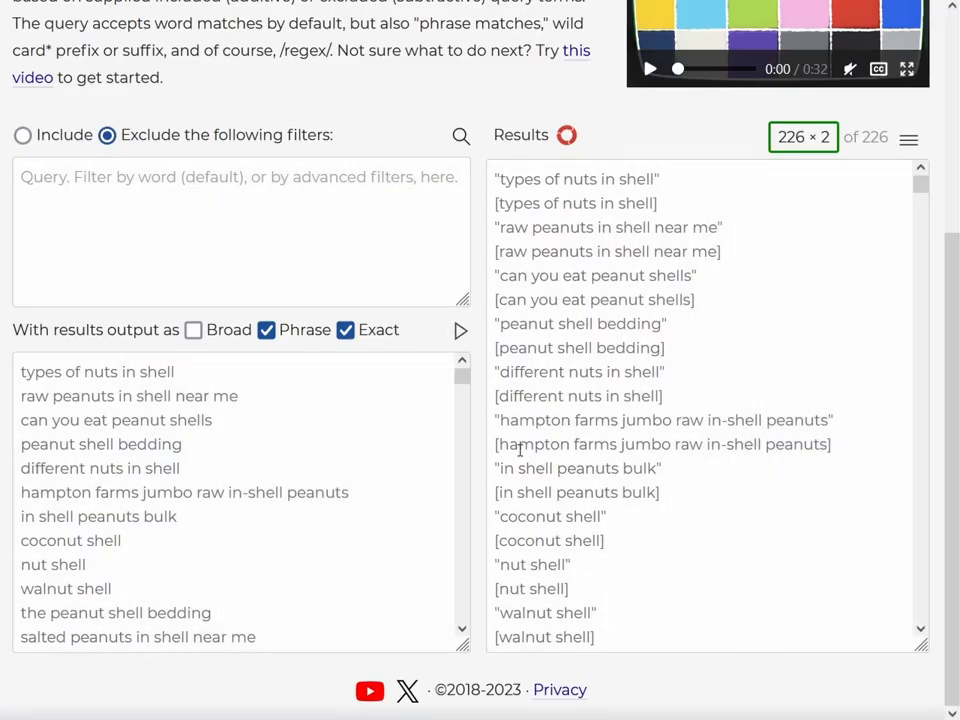